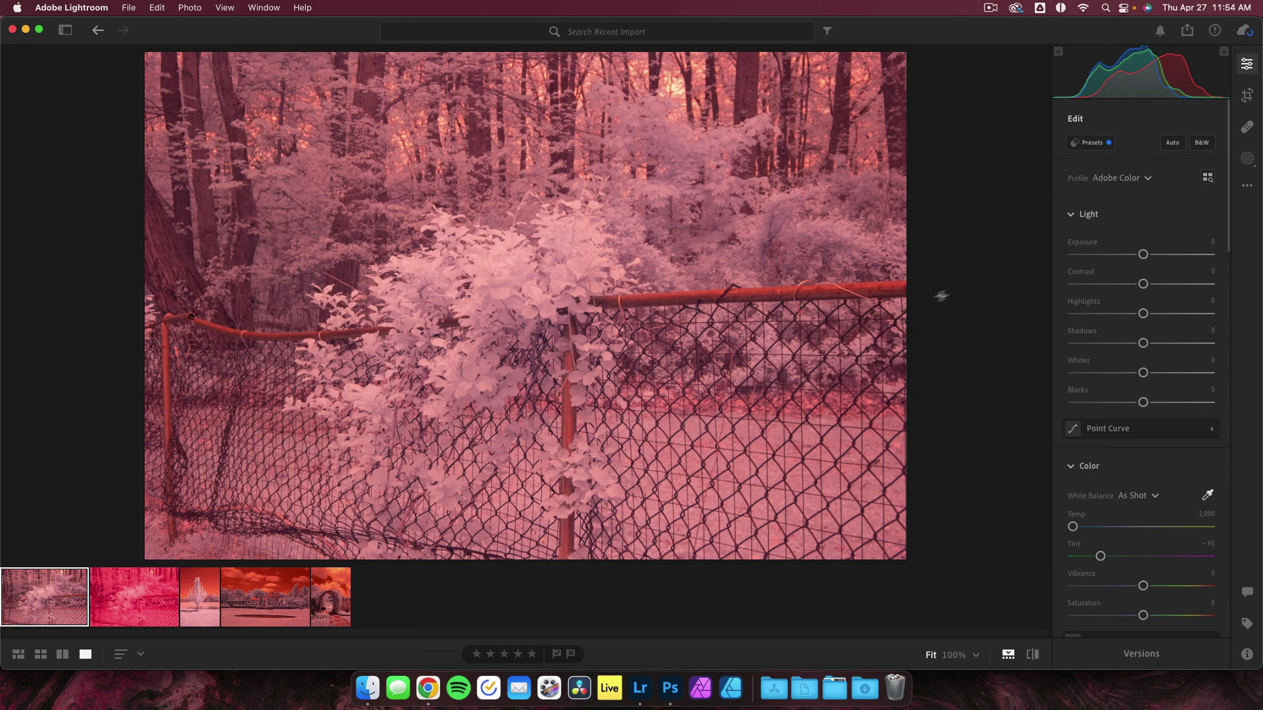
# Sample the arch photo's white balance from the sky and brick wall, then nudge Temp warmer.
pyautogui.click(331, 587)
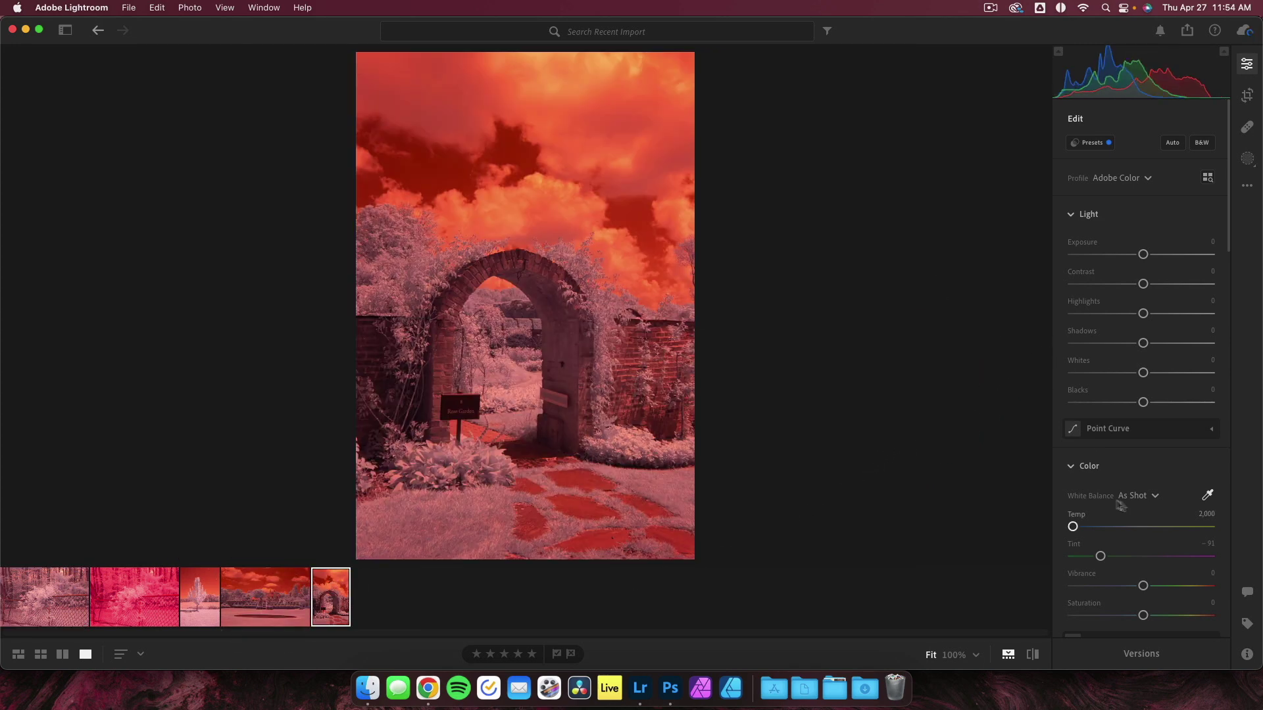
pyautogui.scroll(-2, 1092, 486)
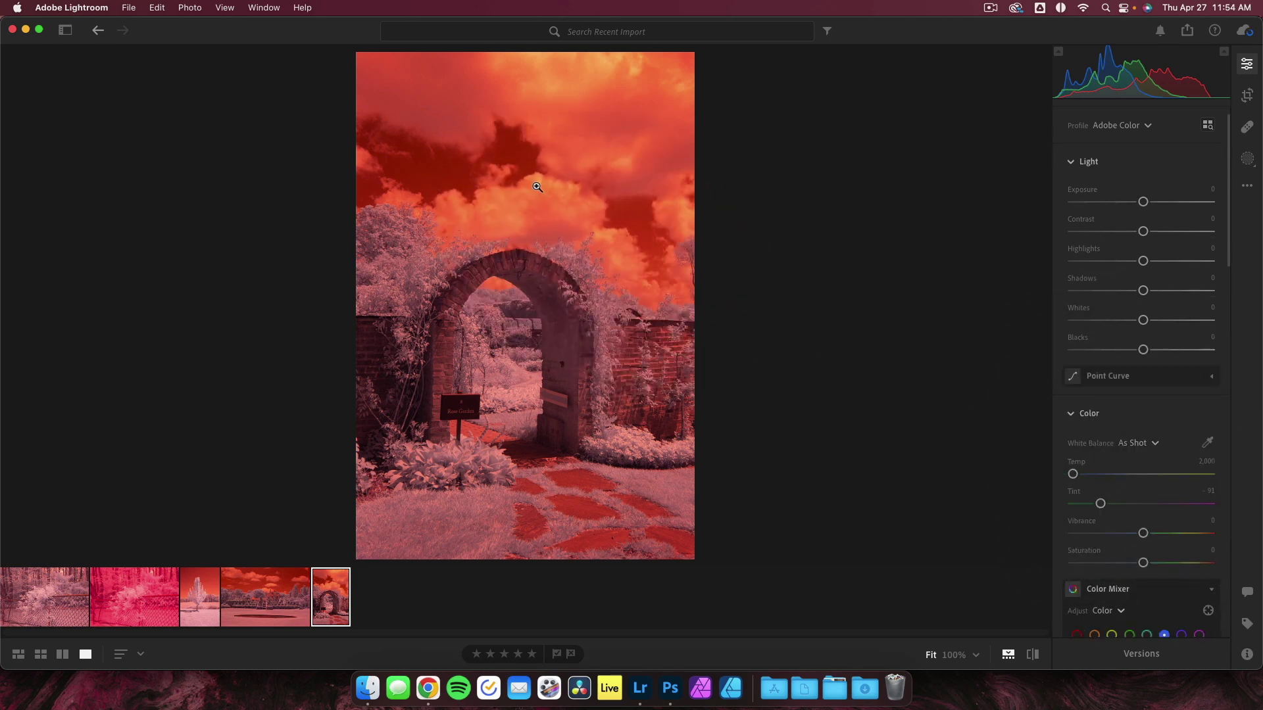
pyautogui.click(1208, 444)
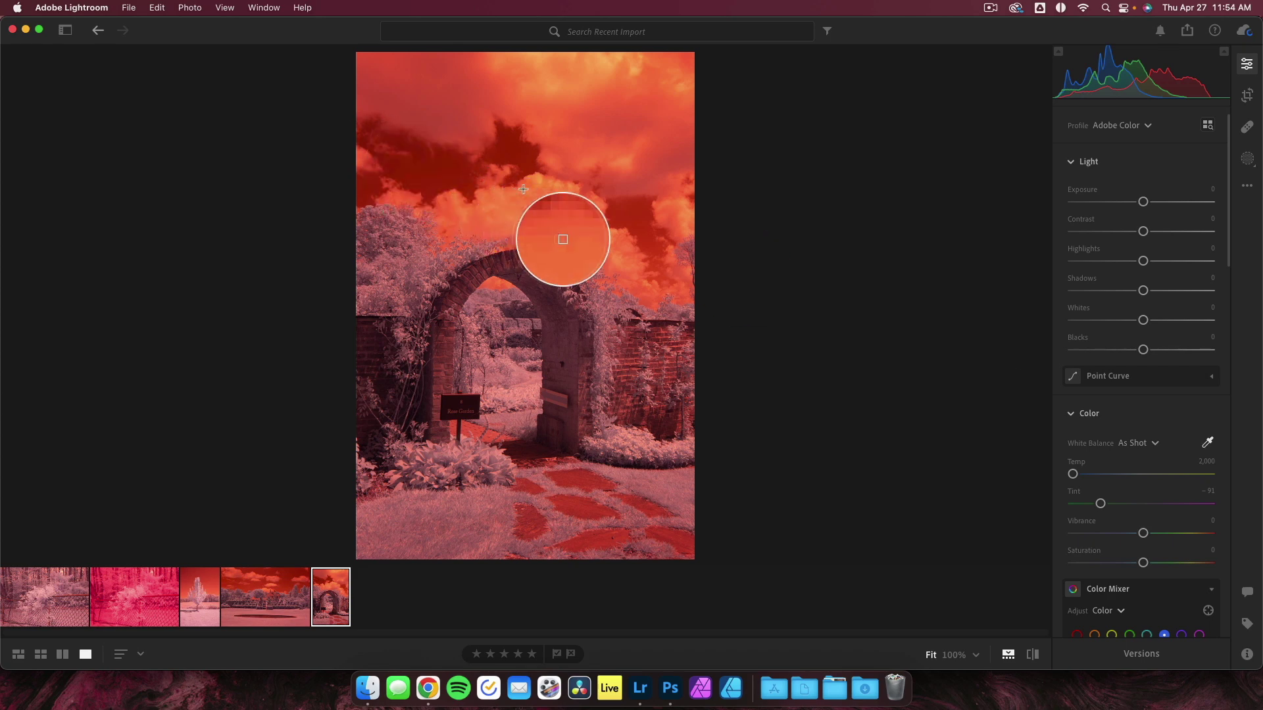
pyautogui.click(542, 176)
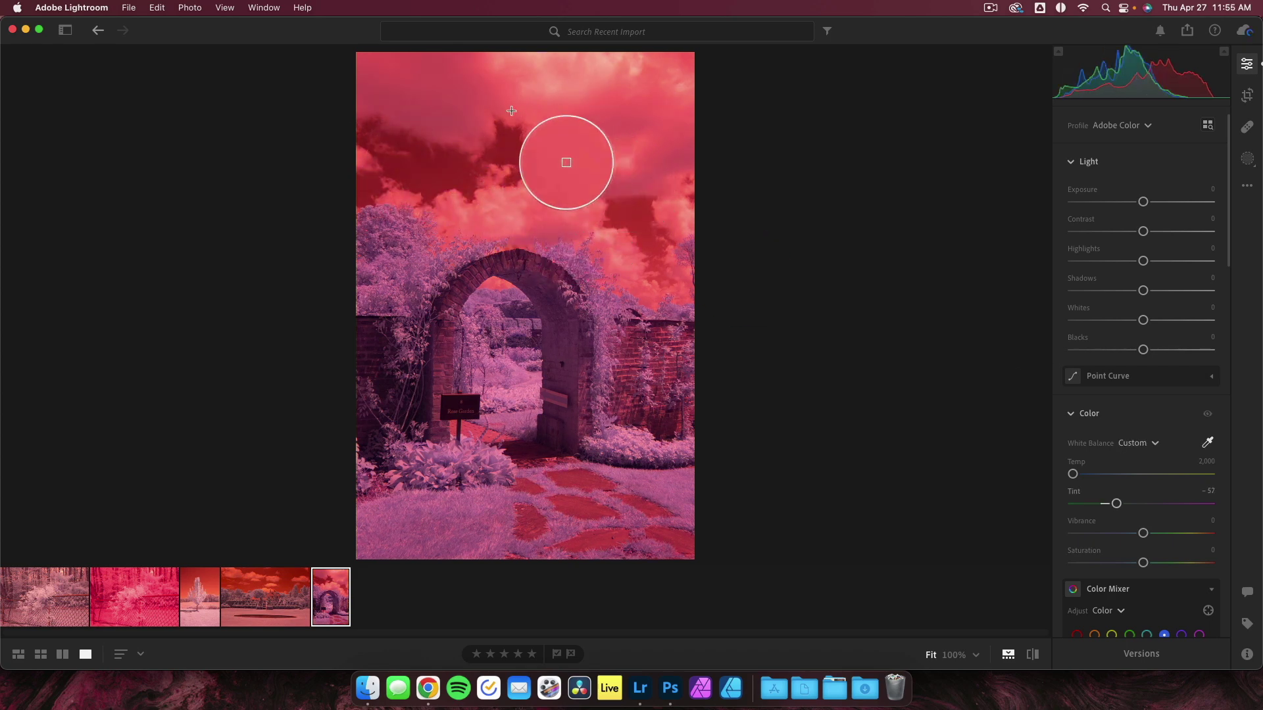
pyautogui.click(529, 199)
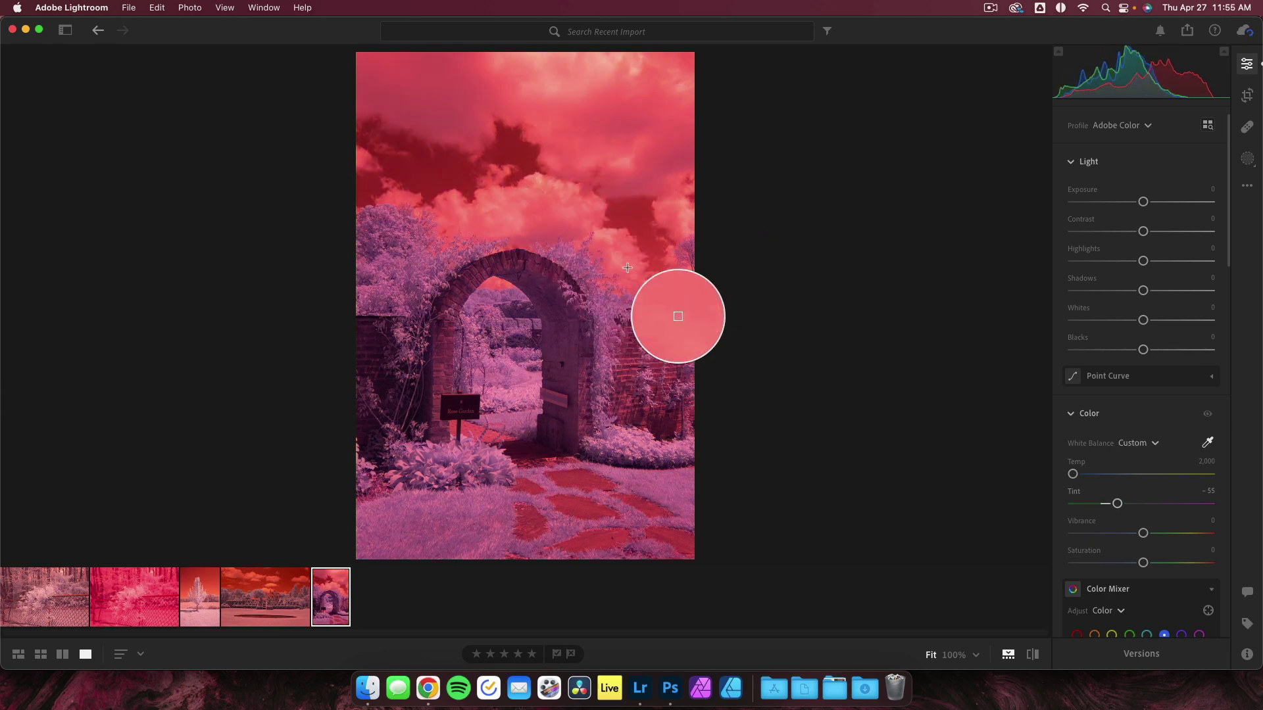
pyautogui.click(625, 354)
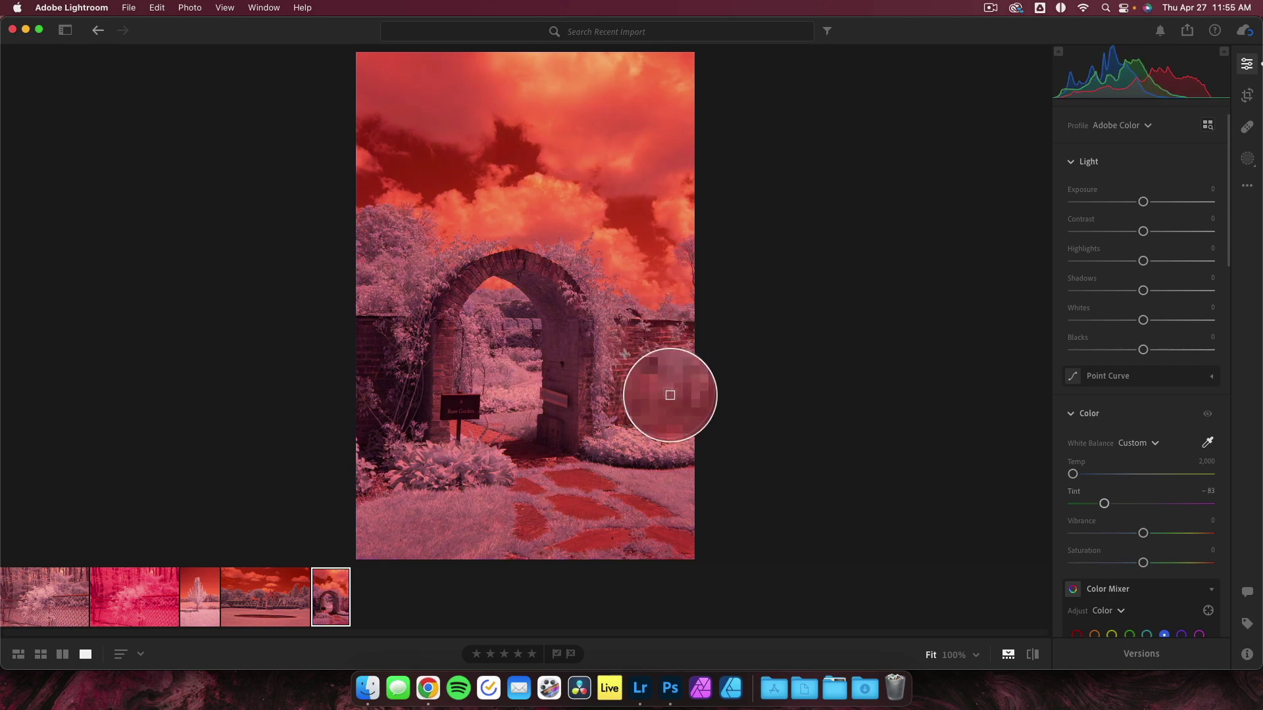
pyautogui.click(584, 257)
pyautogui.moveTo(1086, 475); pyautogui.dragTo(1072, 475)
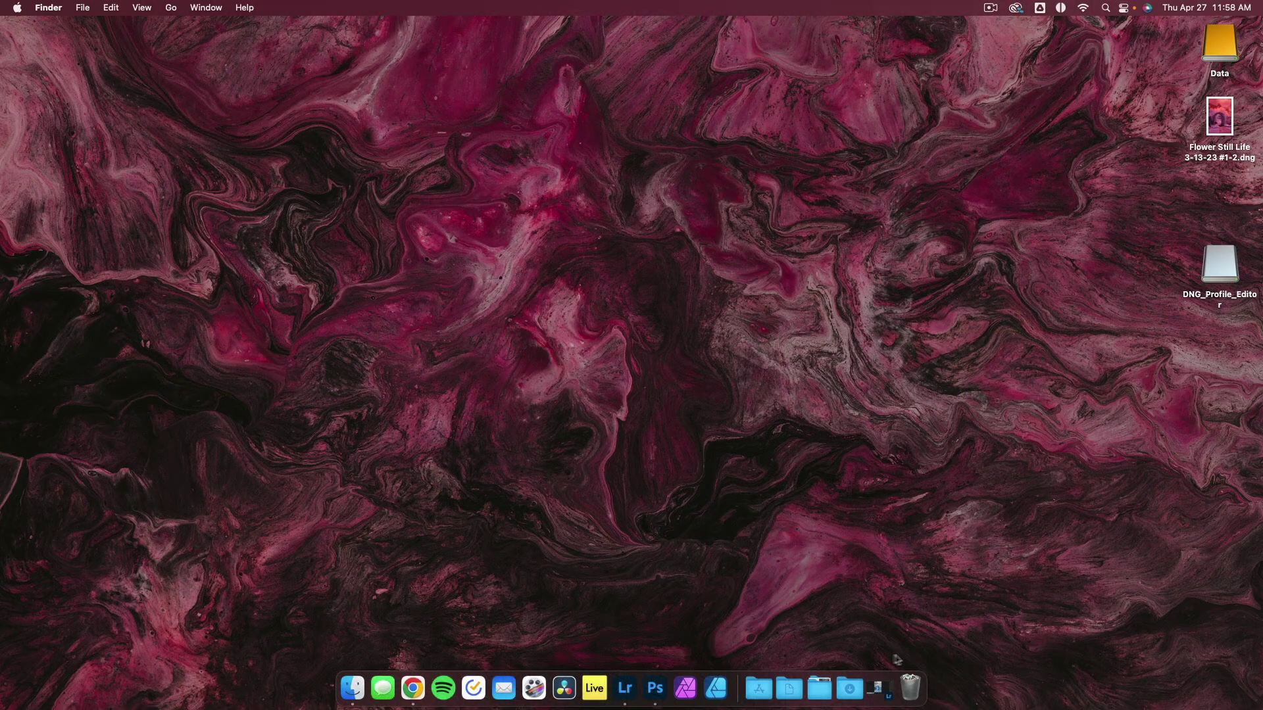
# Open Rose Garden.CR2 in Affinity Photo 2's Develop persona, then launch RawTherapee.
pyautogui.click(689, 695)
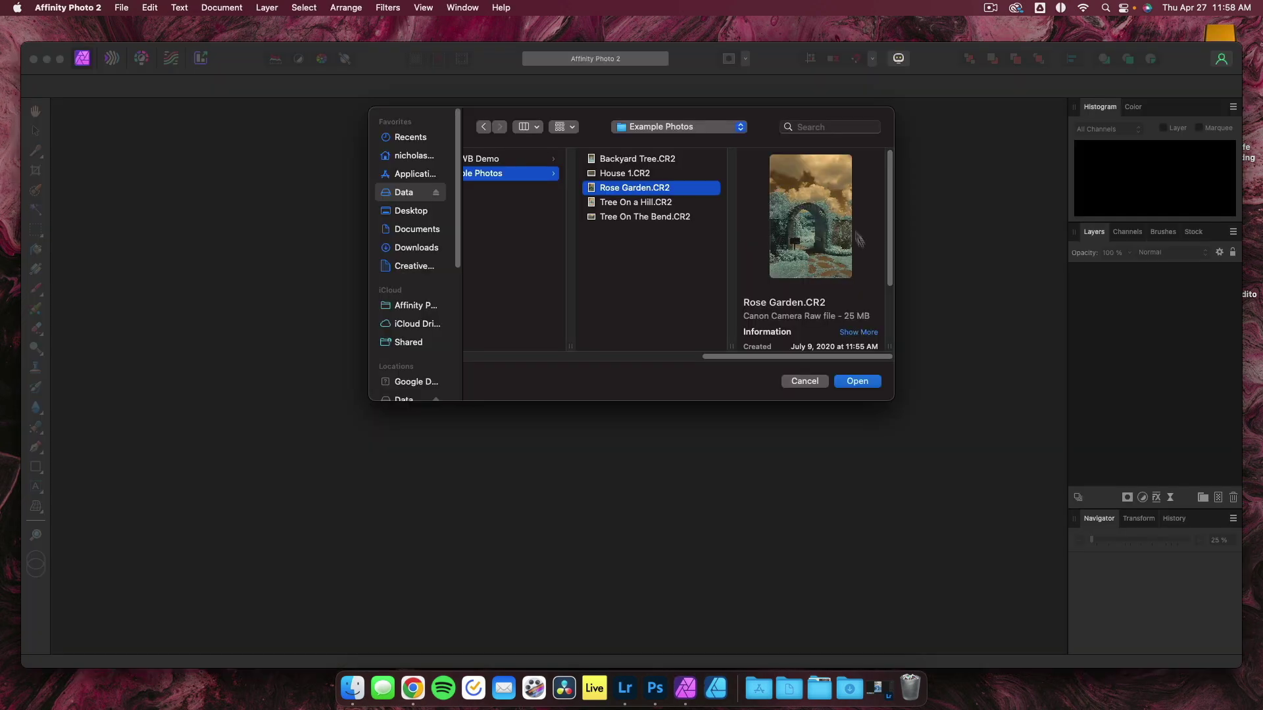
pyautogui.click(854, 383)
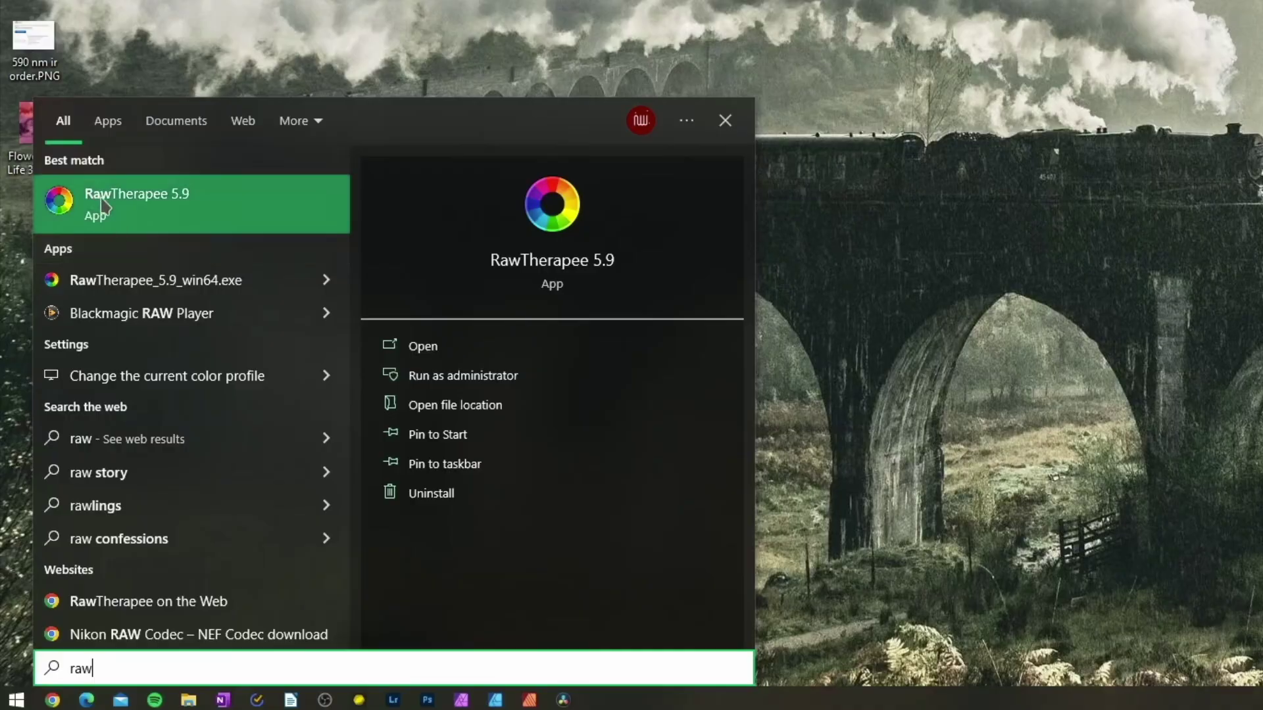
pyautogui.click(102, 208)
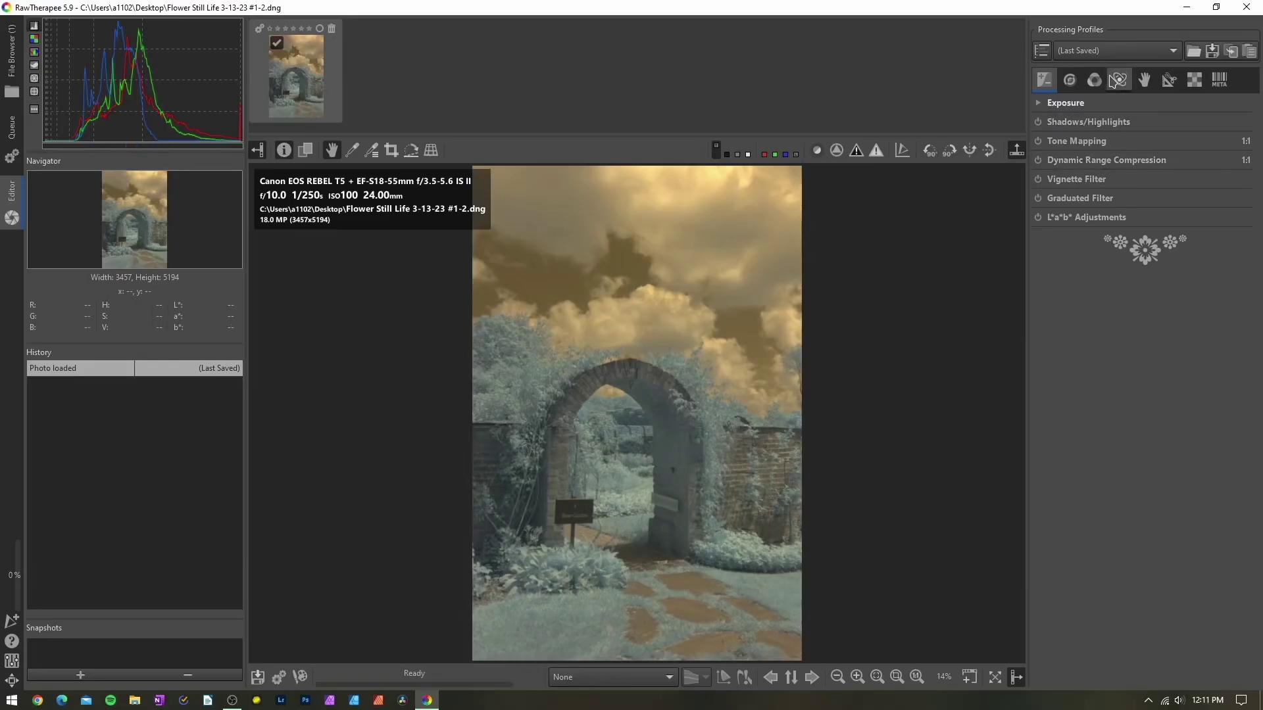
# Show RawTherapee's Color tab for the arch DNG, then open Lightroom's Profile dropdown.
pyautogui.click(1095, 79)
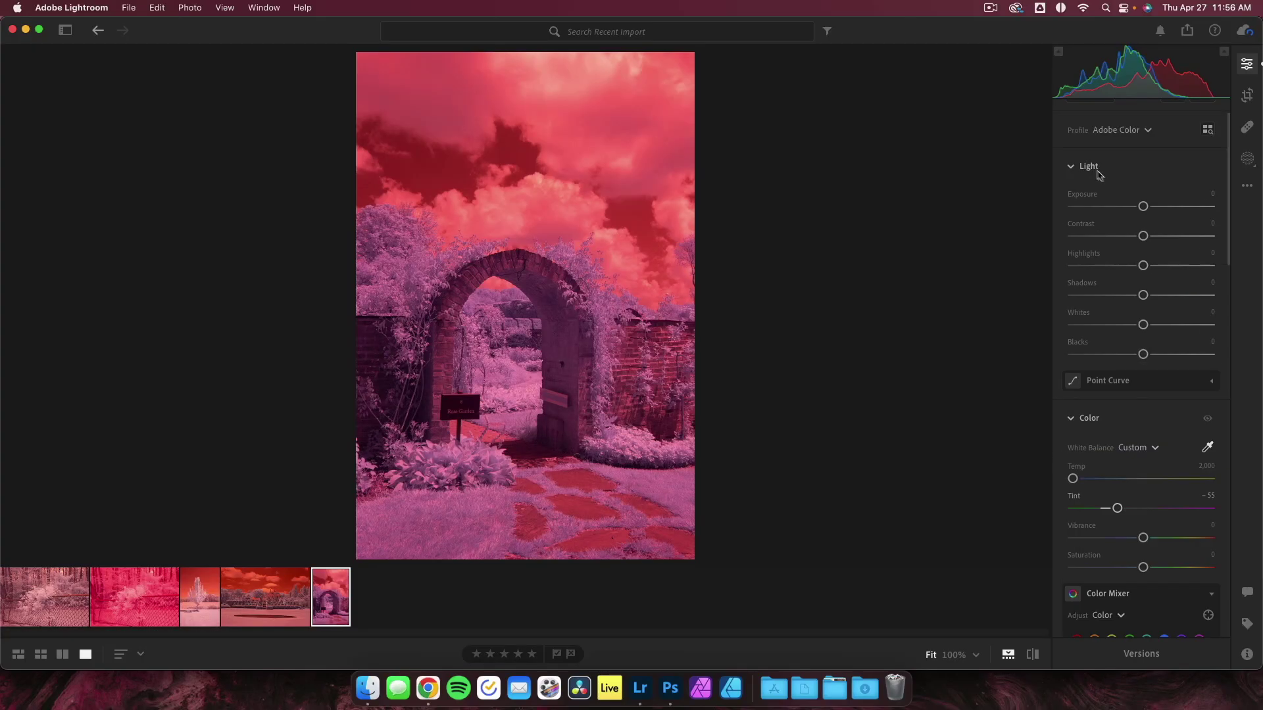
pyautogui.scroll(2, 1097, 174)
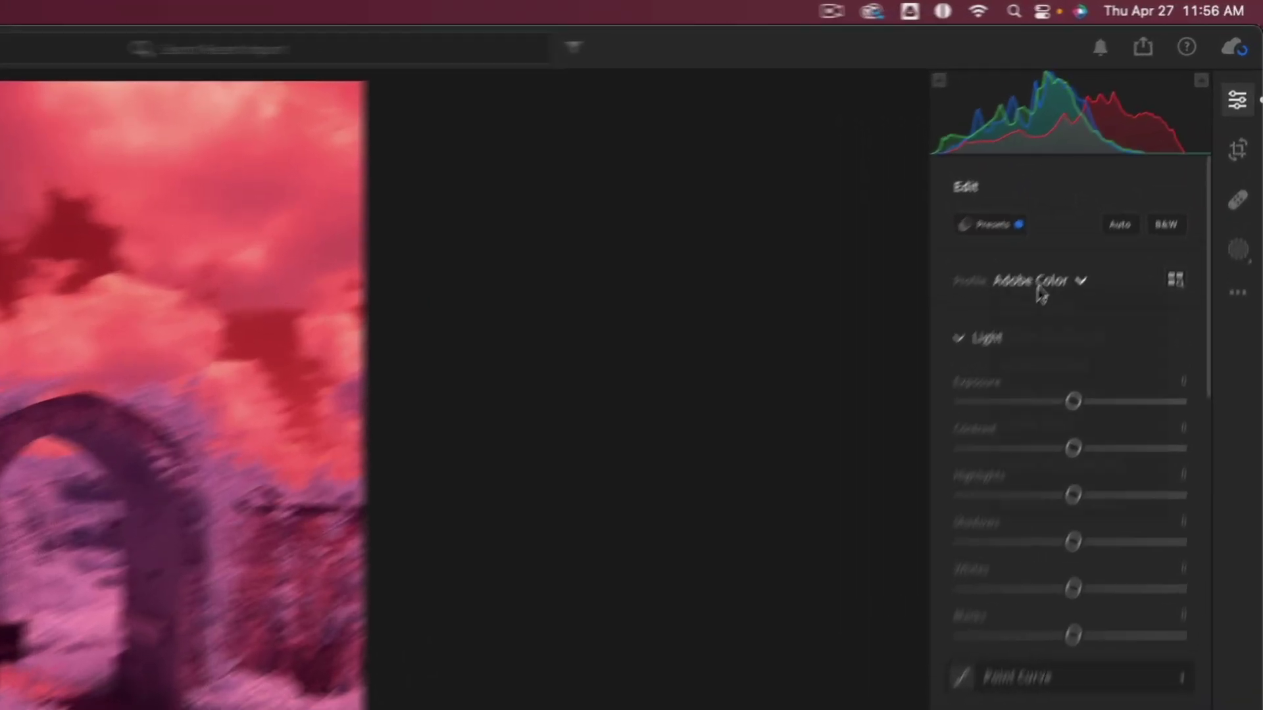
pyautogui.click(1122, 178)
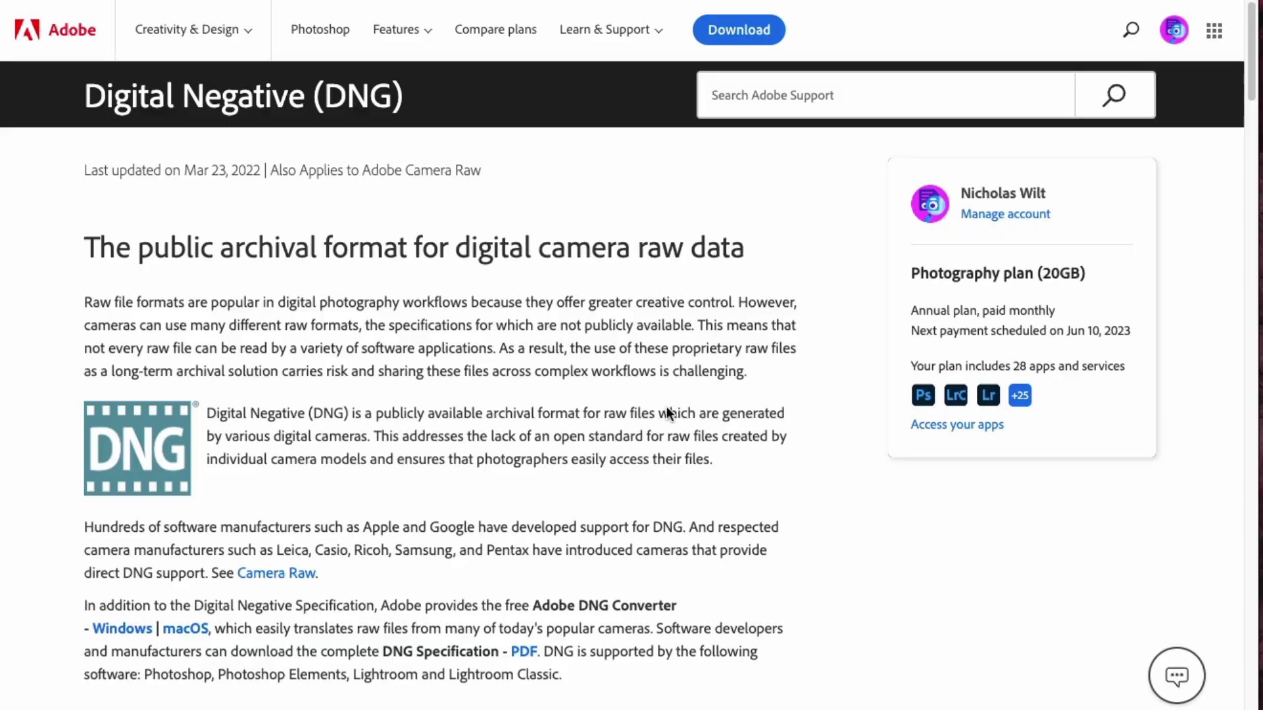
pyautogui.scroll(-10, 701, 417)
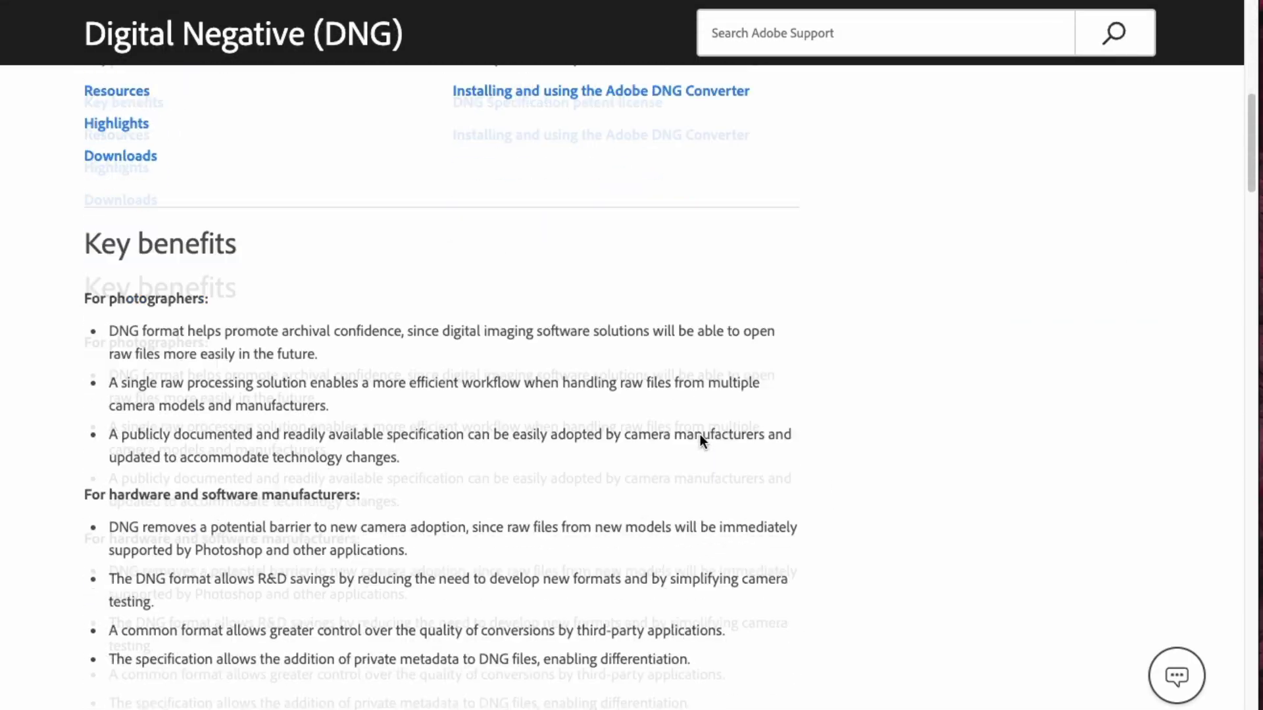
# Scroll the DNG support page past Key benefits toward the DNG Profile Editor section.
pyautogui.scroll(-15, 700, 434)
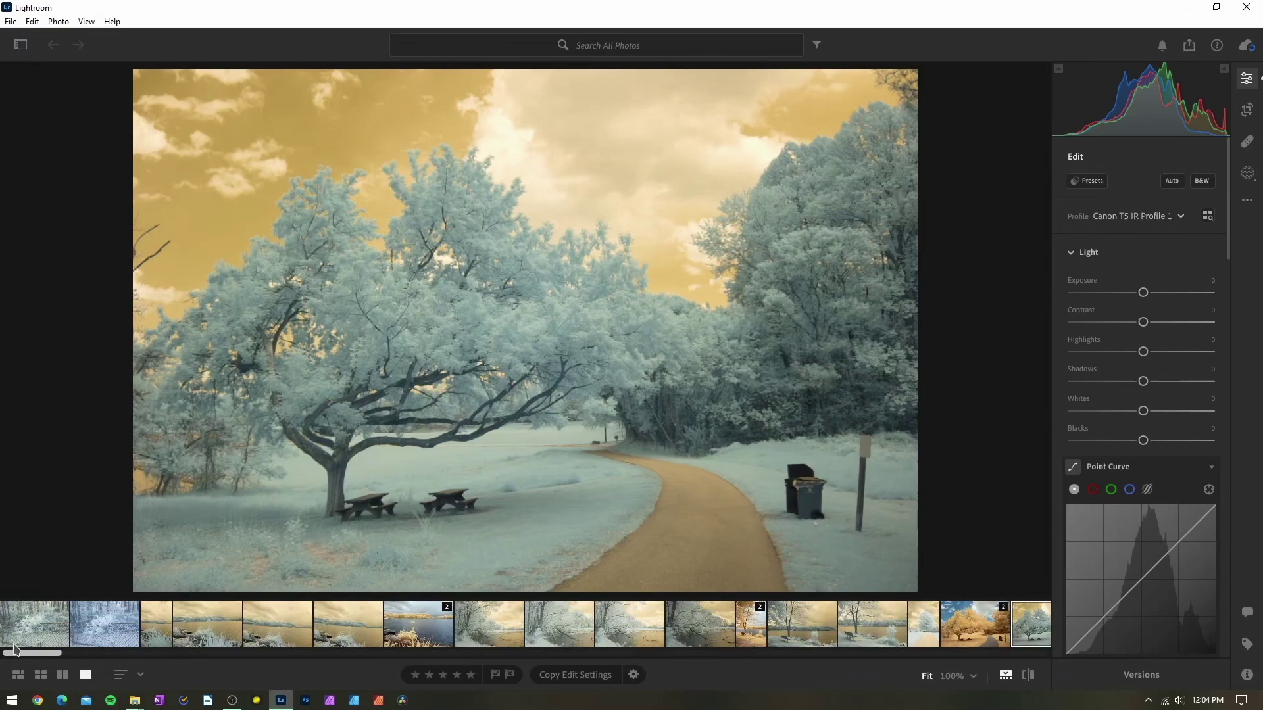
# Switch the fence photo's profile to Adobe Color.
pyautogui.click(37, 628)
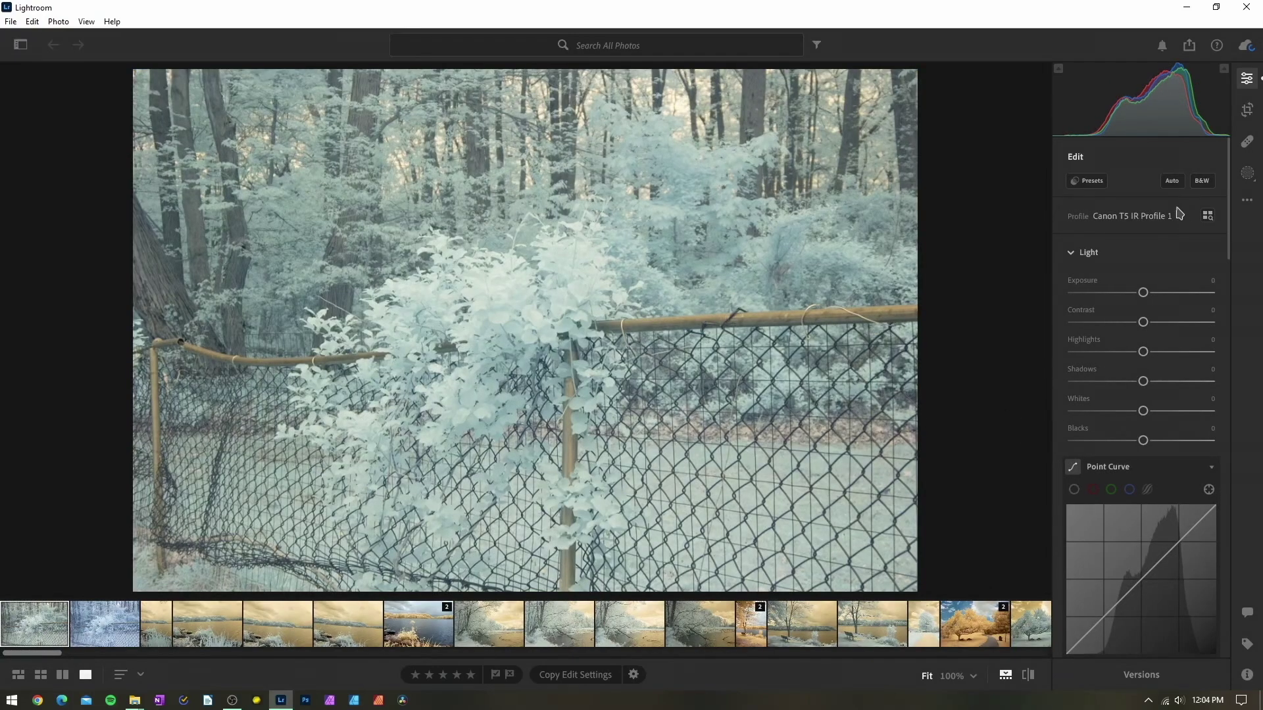
pyautogui.click(1155, 217)
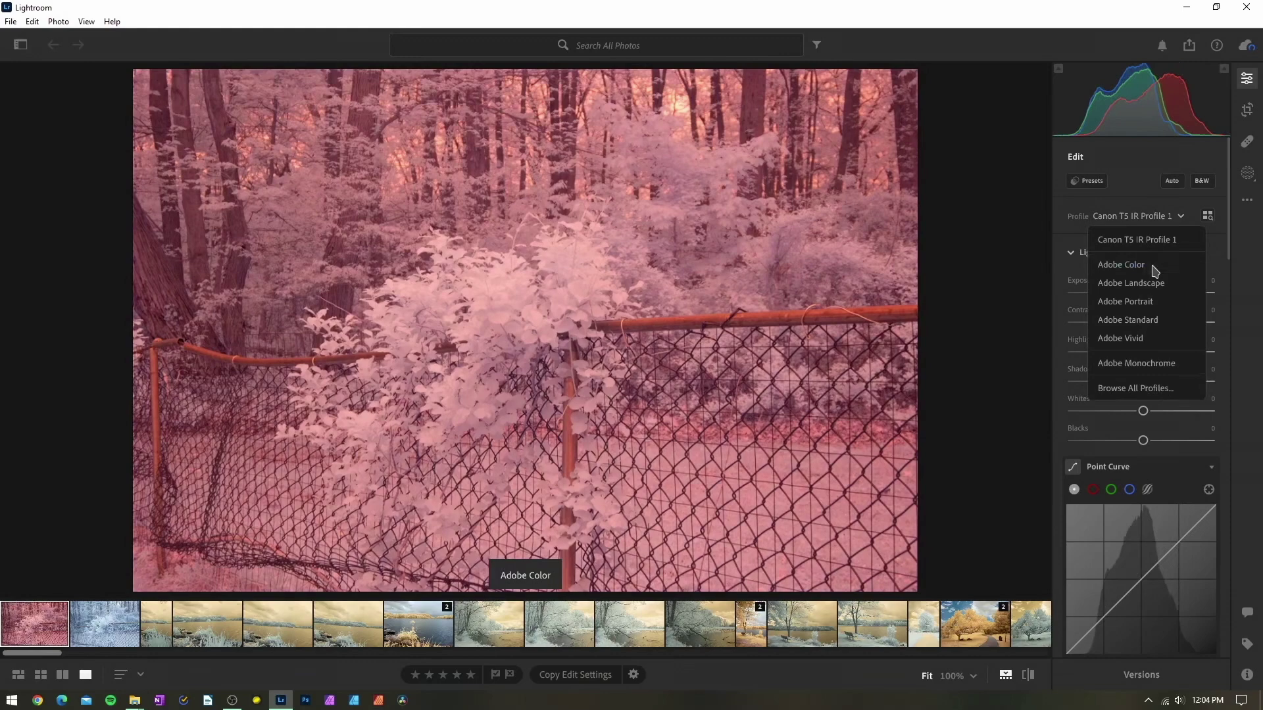
pyautogui.click(1153, 266)
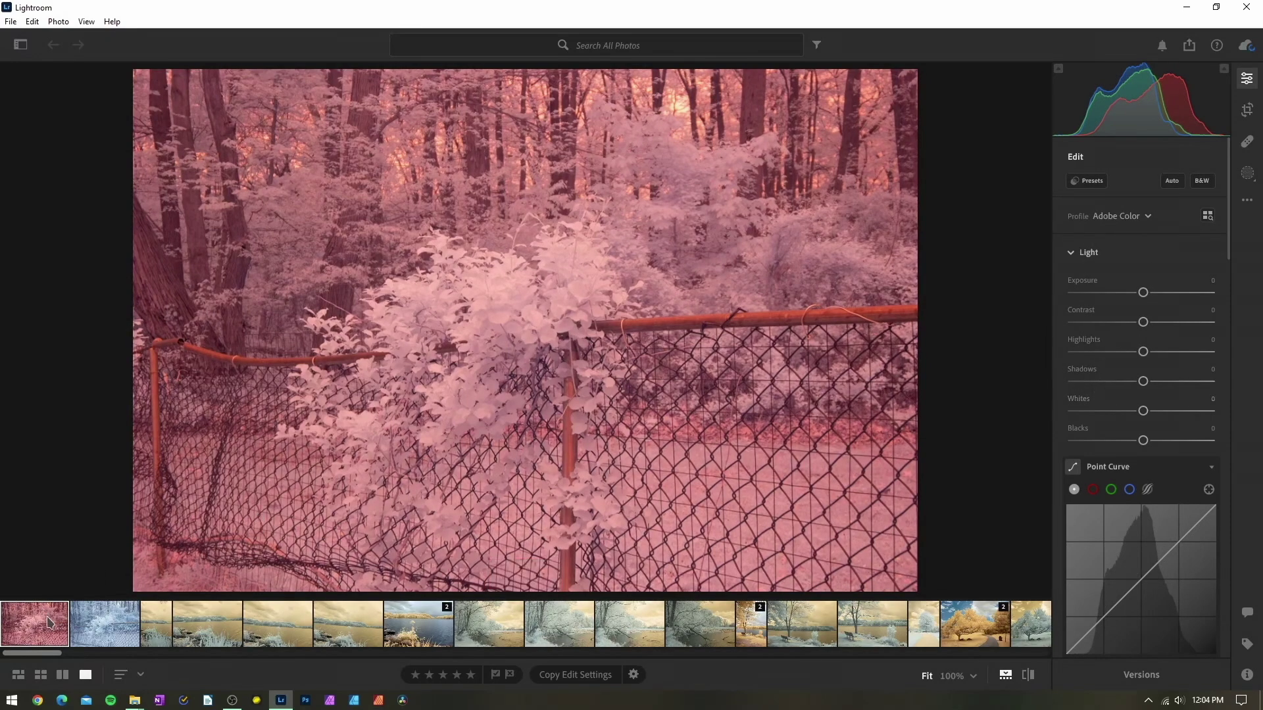
# Export the fence photo as the DNG file Camera WB.dng.
pyautogui.click(10, 21)
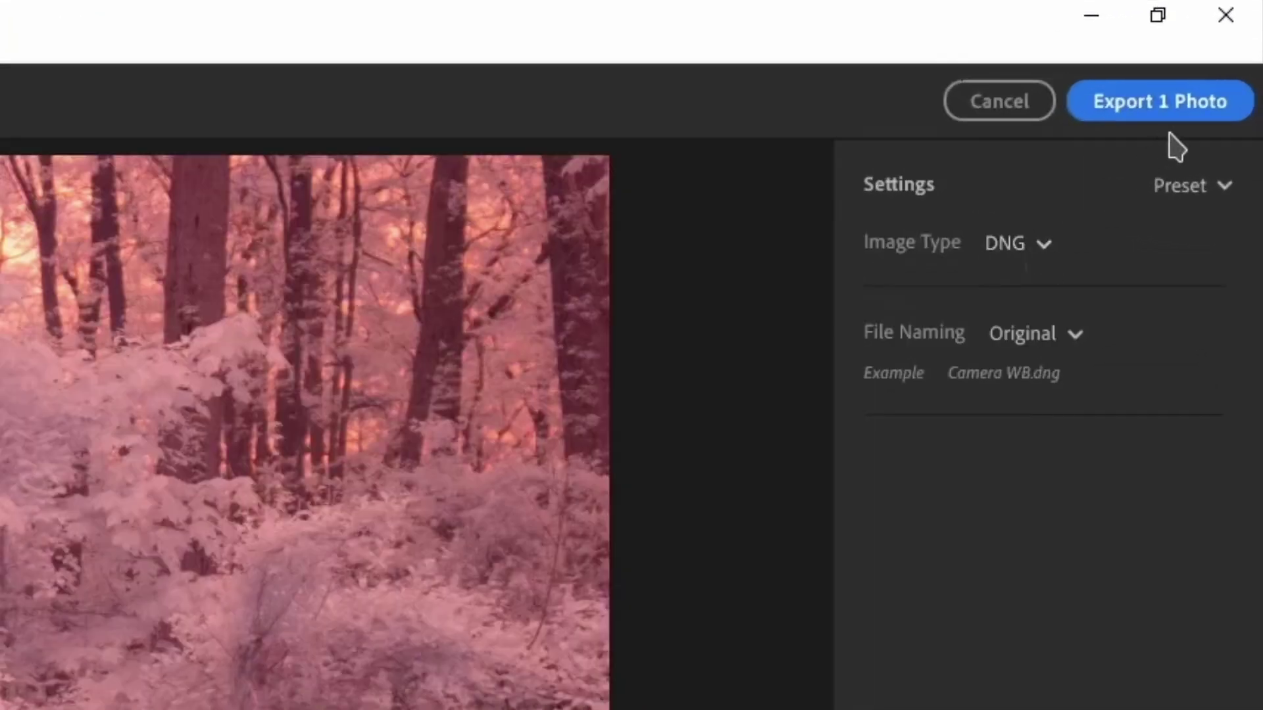
pyautogui.click(1221, 48)
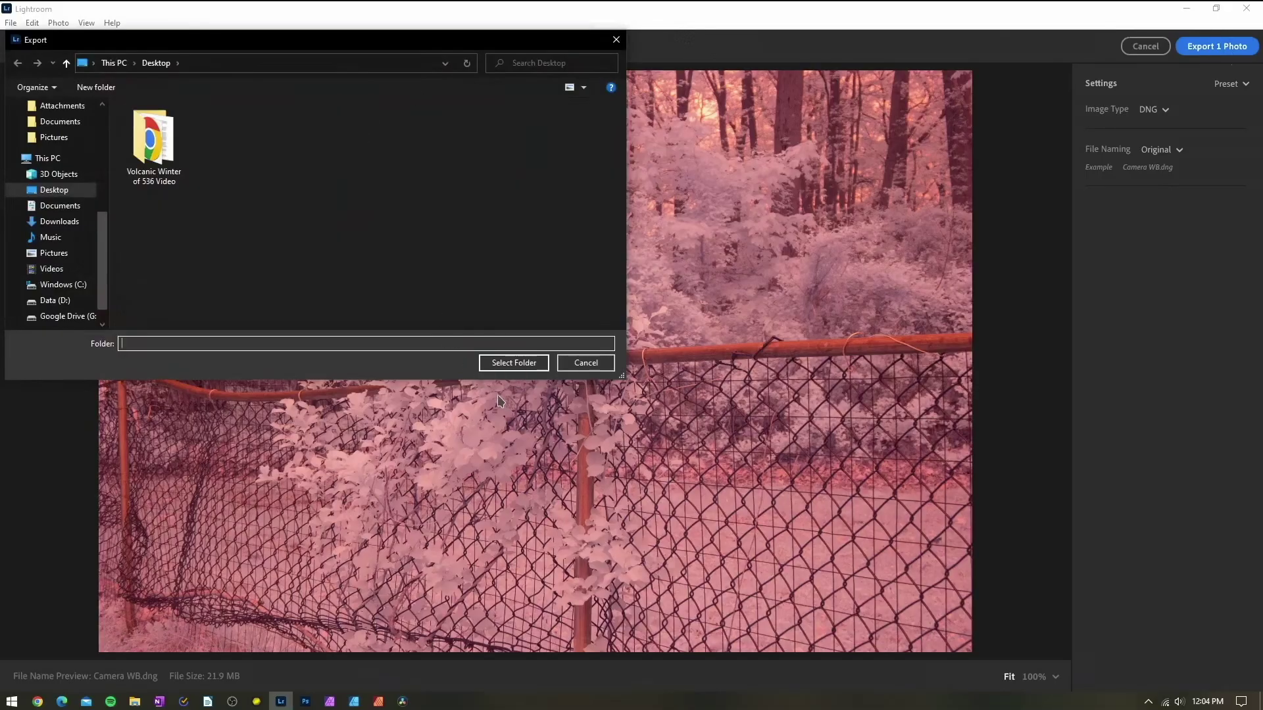
pyautogui.click(528, 369)
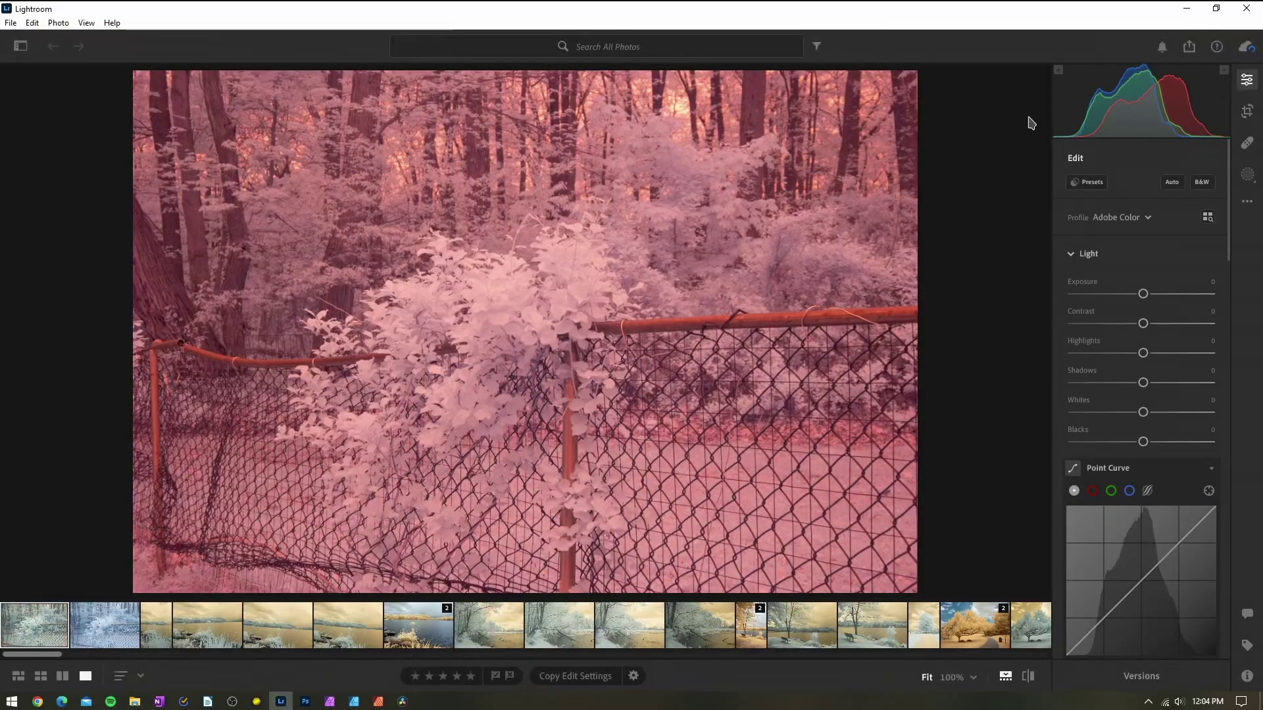
# Open Camera WB.dng from the Desktop and drag the calibration Temperature to -100.
pyautogui.click(1182, 16)
pyautogui.click(17, 29)
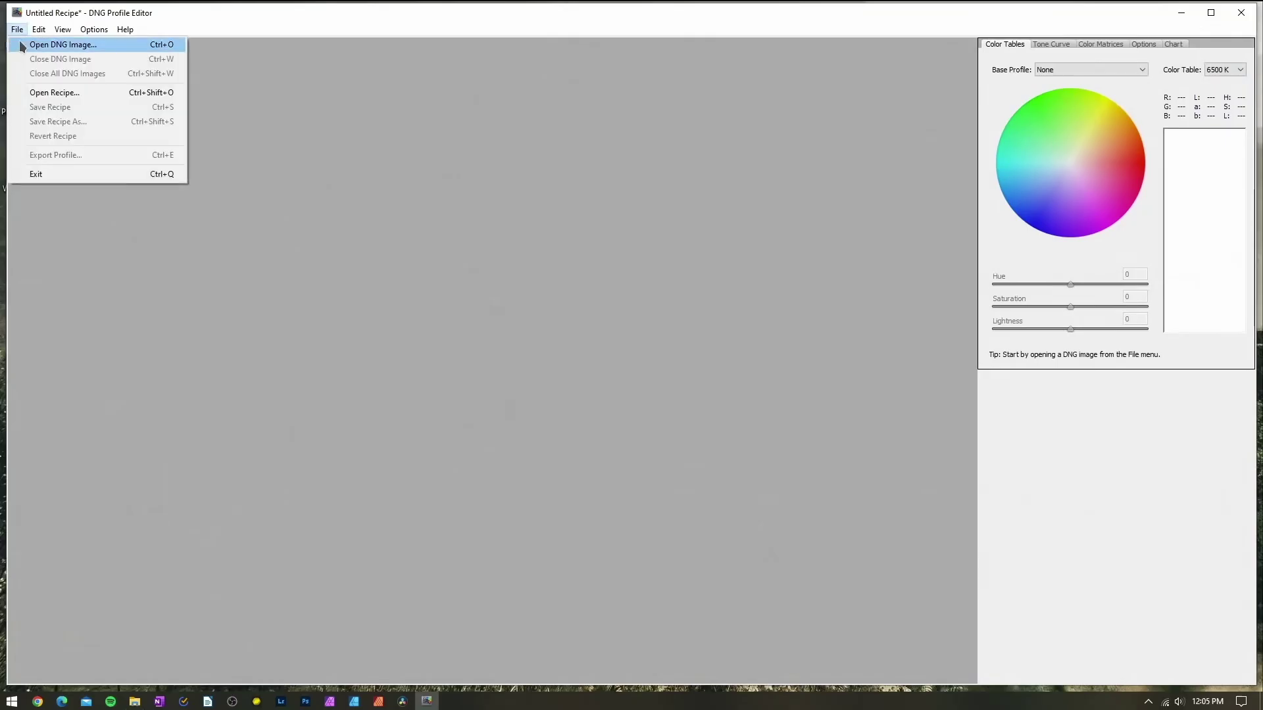
pyautogui.click(23, 46)
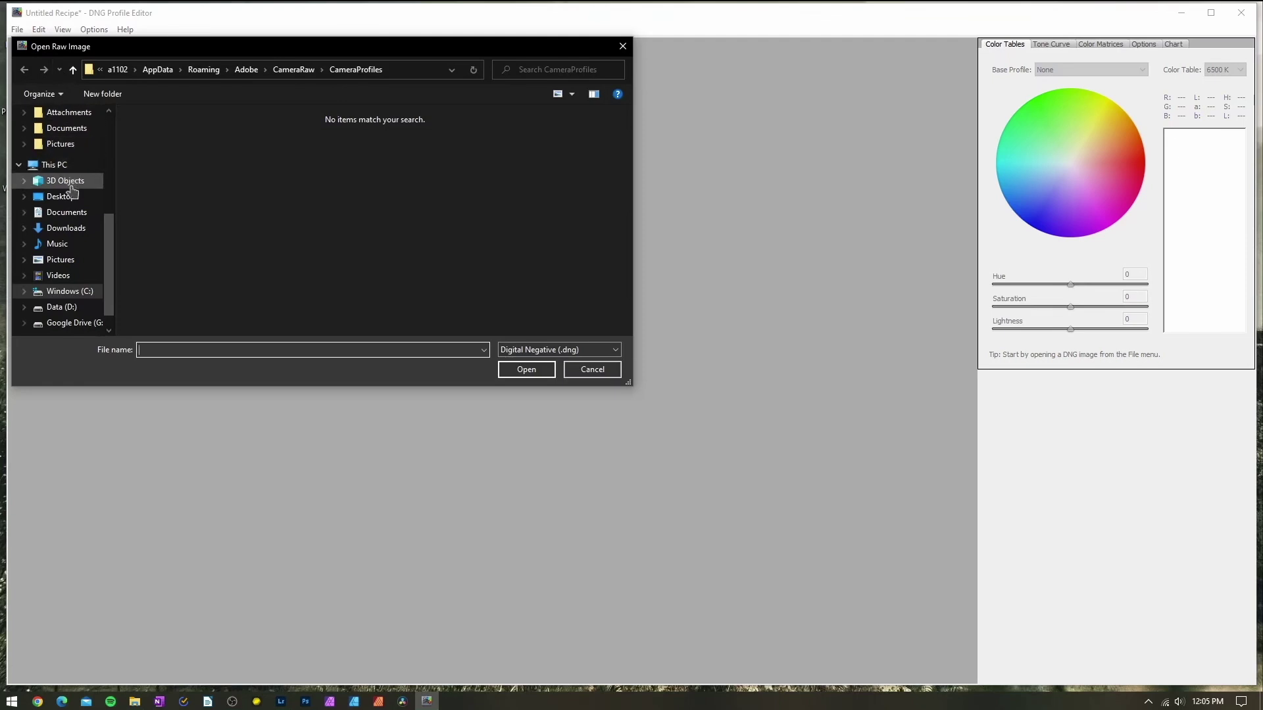
pyautogui.scroll(3, 64, 162)
pyautogui.scroll(2, 64, 158)
pyautogui.click(61, 138)
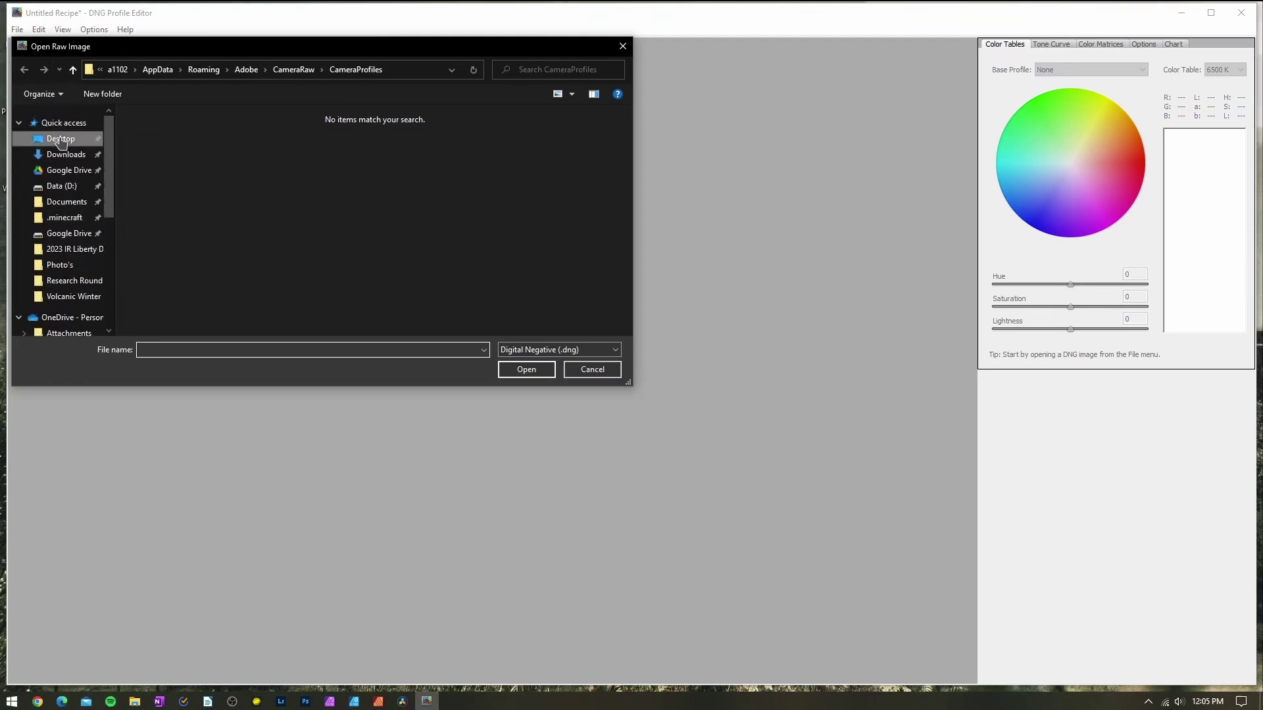
pyautogui.doubleClick(227, 146)
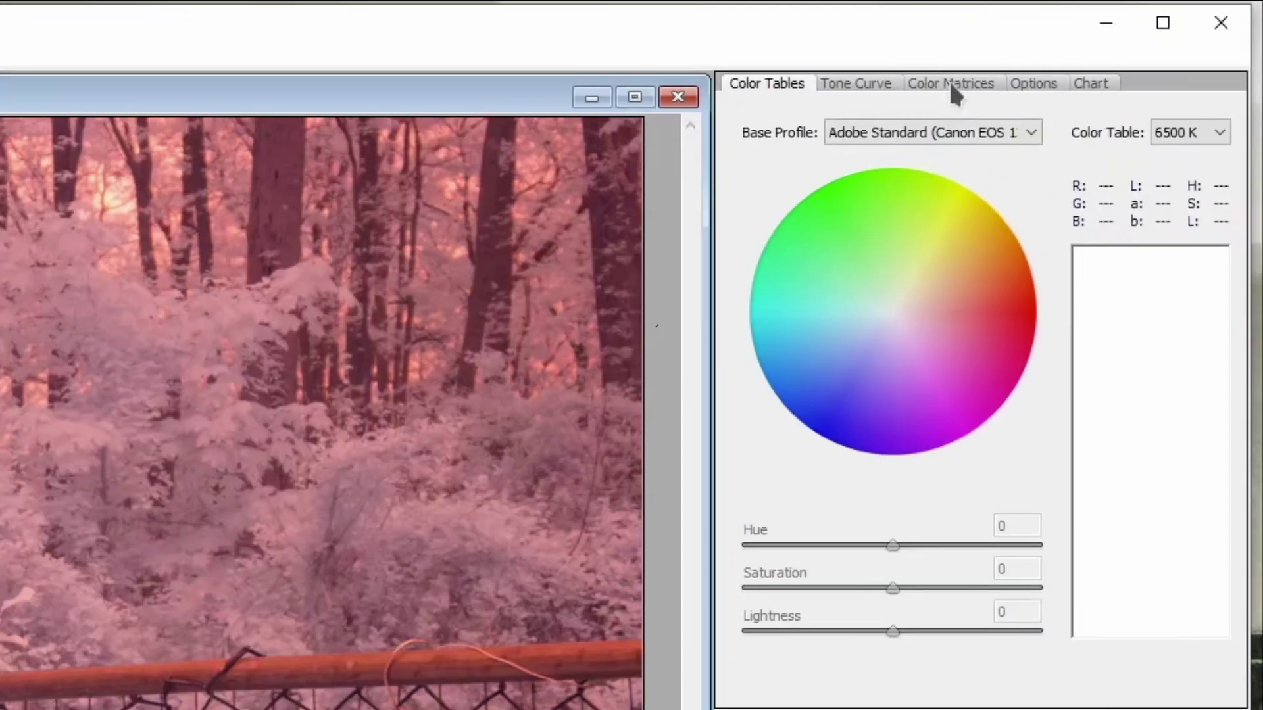
pyautogui.click(1100, 44)
pyautogui.moveTo(980, 600); pyautogui.dragTo(737, 595)
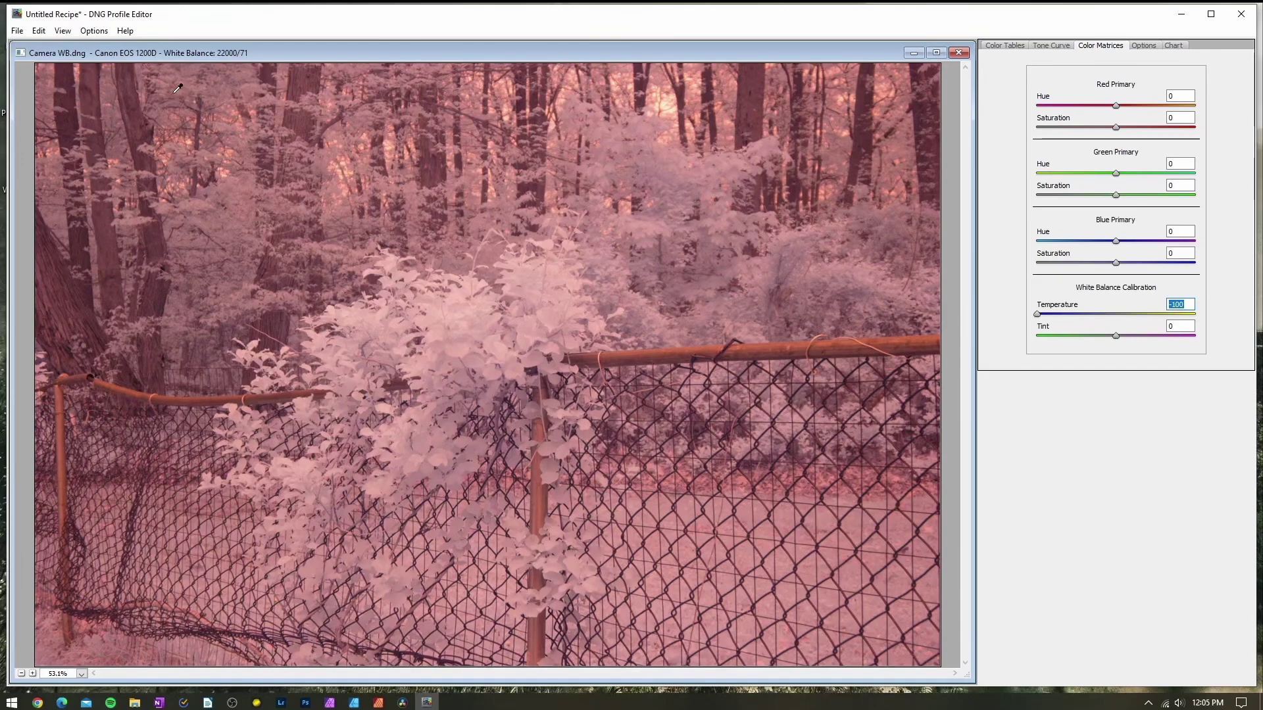
# Choose File > Export Canon EOS 1200D profile to get the Untitled Recipe.dcp save dialog.
pyautogui.click(17, 31)
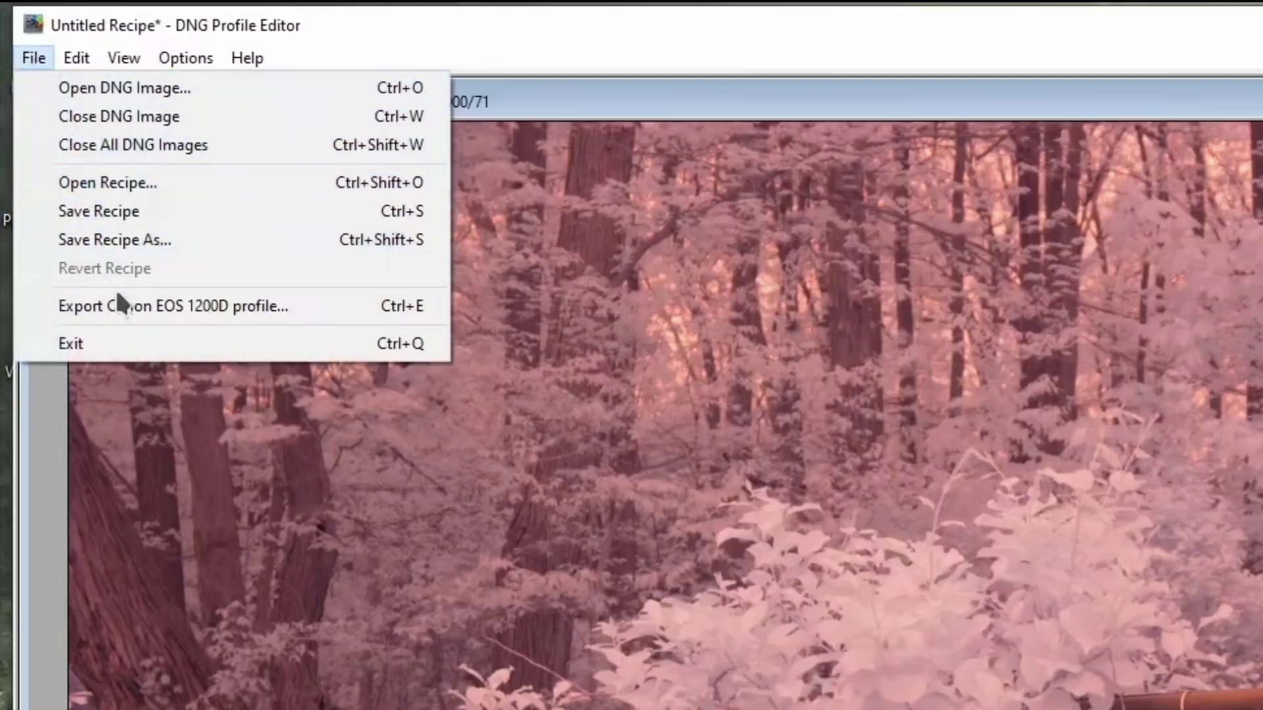
pyautogui.click(138, 295)
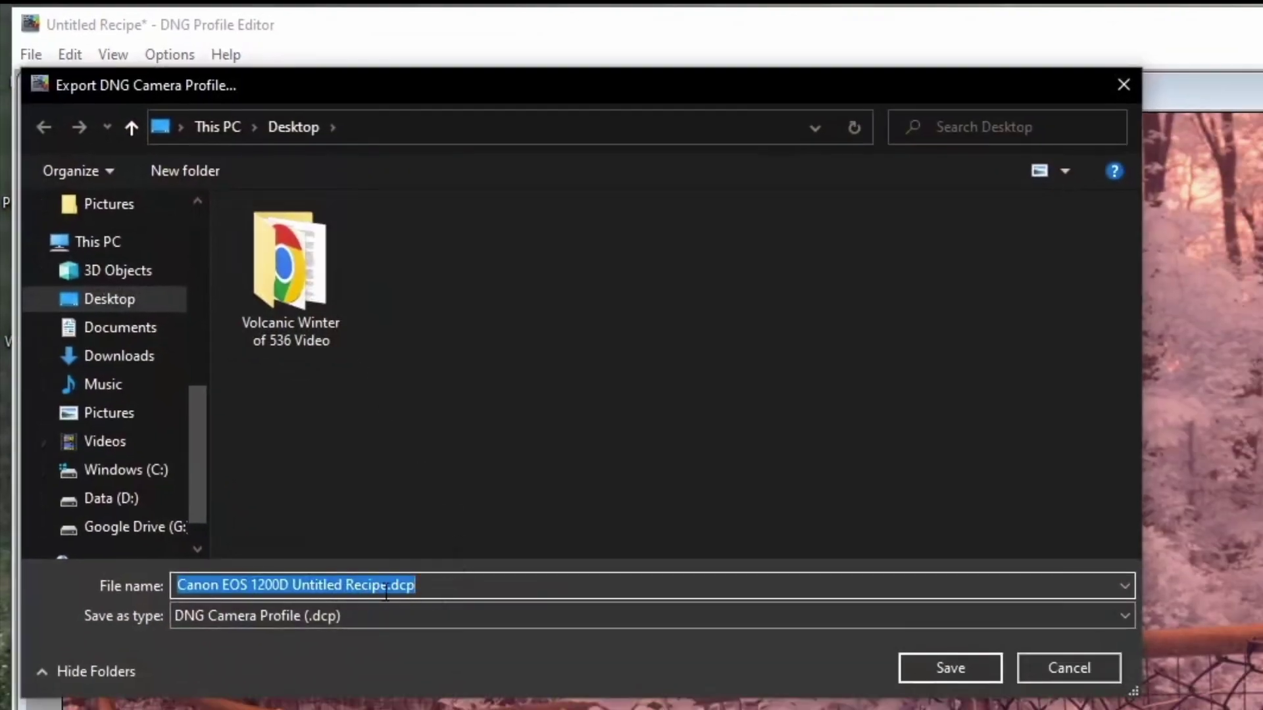
# Paste the CameraRaw CameraProfiles path as the save location, save the .dcp, and dismiss Success.
pyautogui.click(370, 127)
pyautogui.rightClick(343, 127)
pyautogui.click(392, 226)
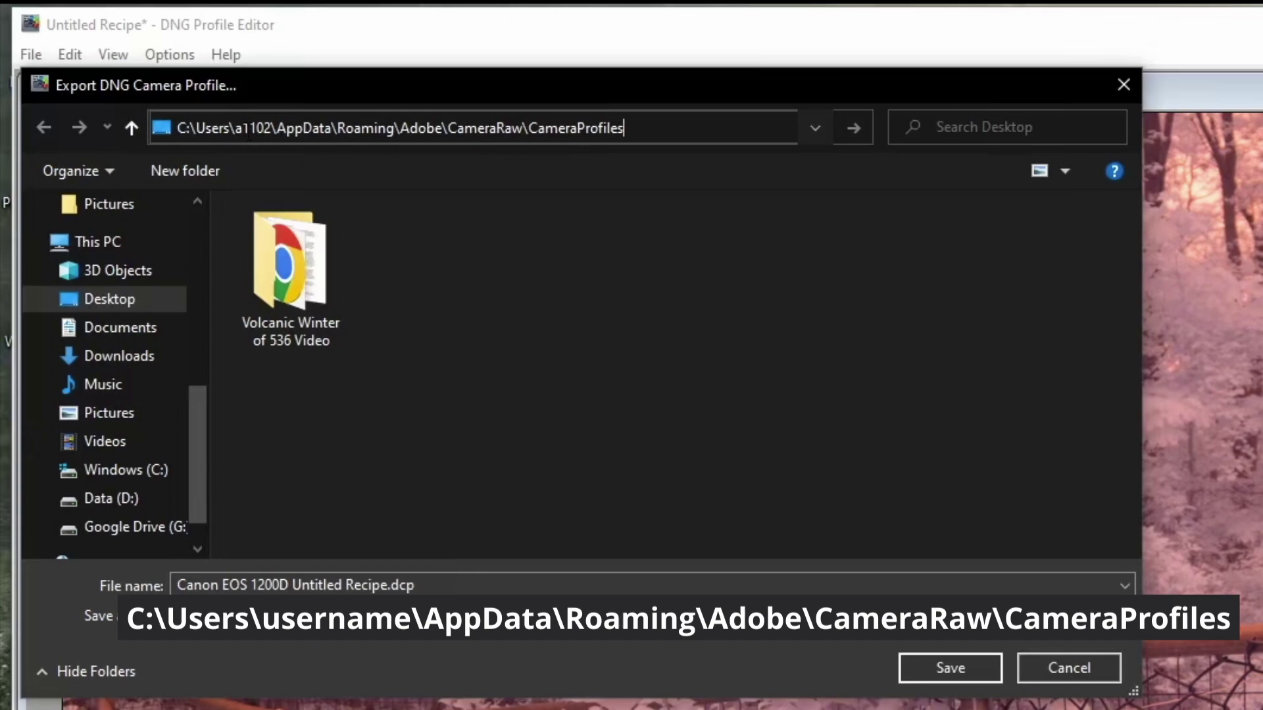
pyautogui.click(981, 677)
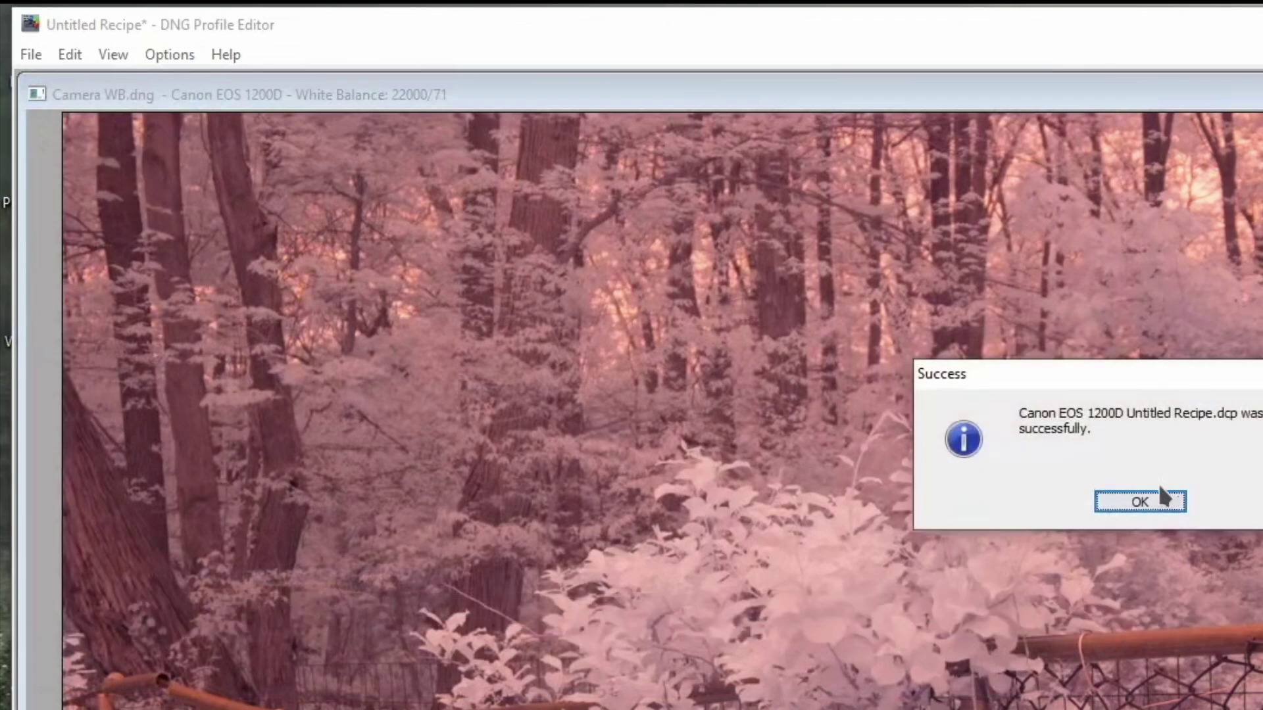
pyautogui.click(1144, 499)
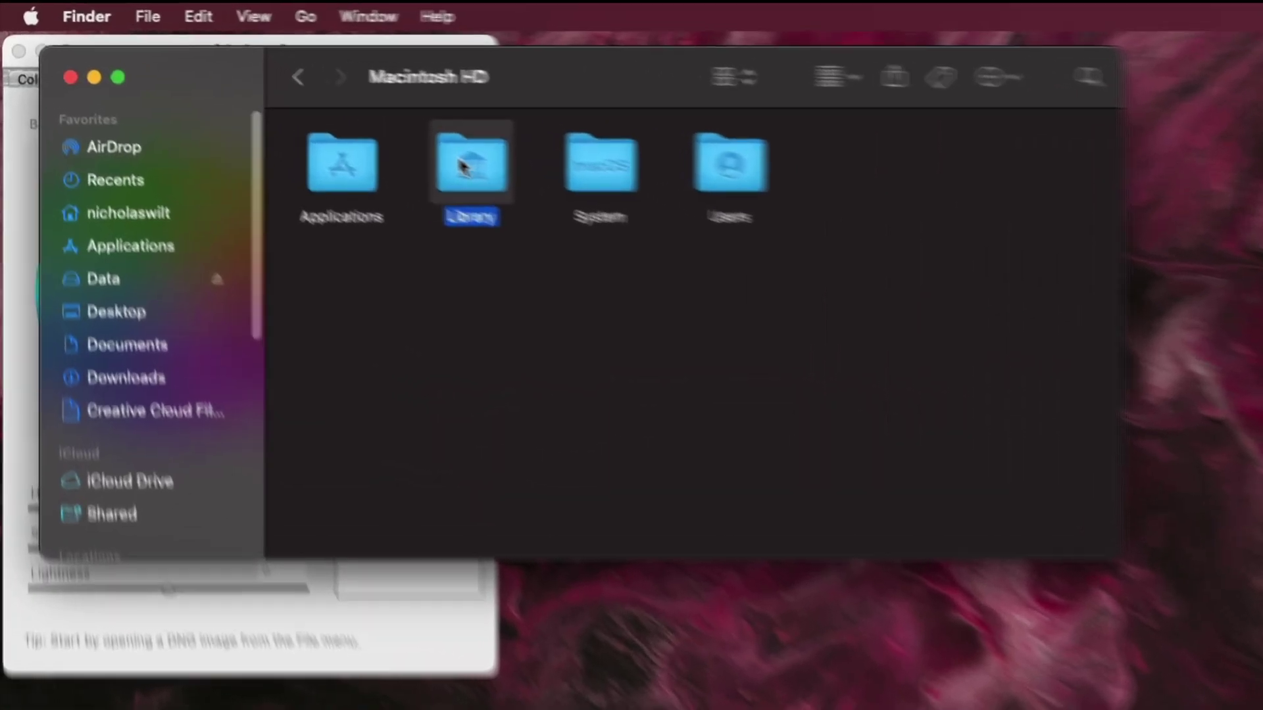
# Navigate Finder through Library > Application Support > Adobe into the CameraRaw folder.
pyautogui.doubleClick(465, 161)
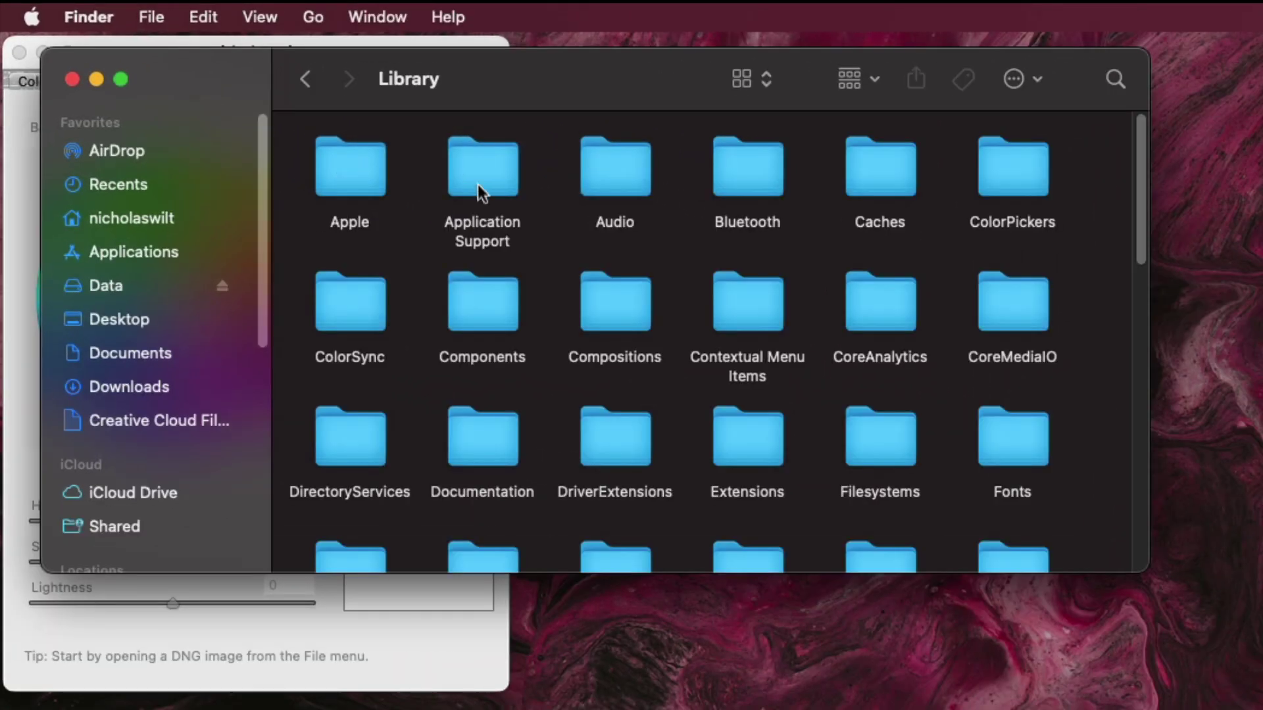
pyautogui.doubleClick(479, 180)
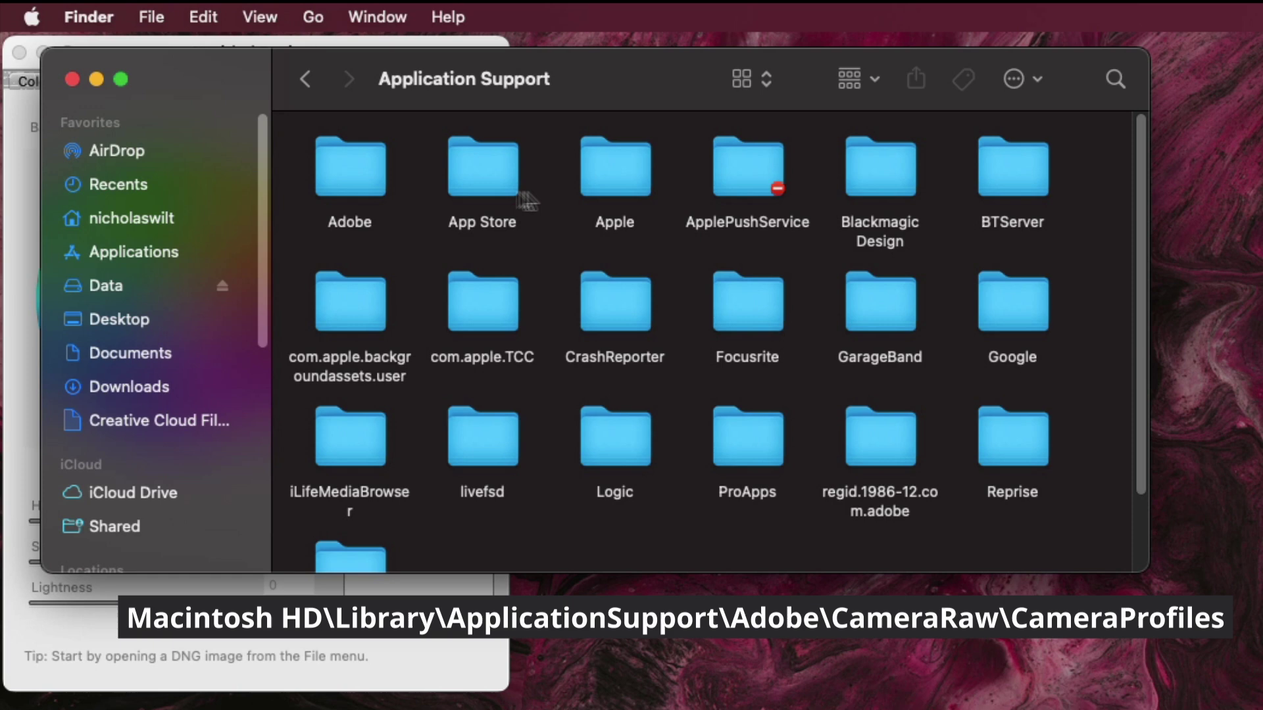
pyautogui.doubleClick(346, 169)
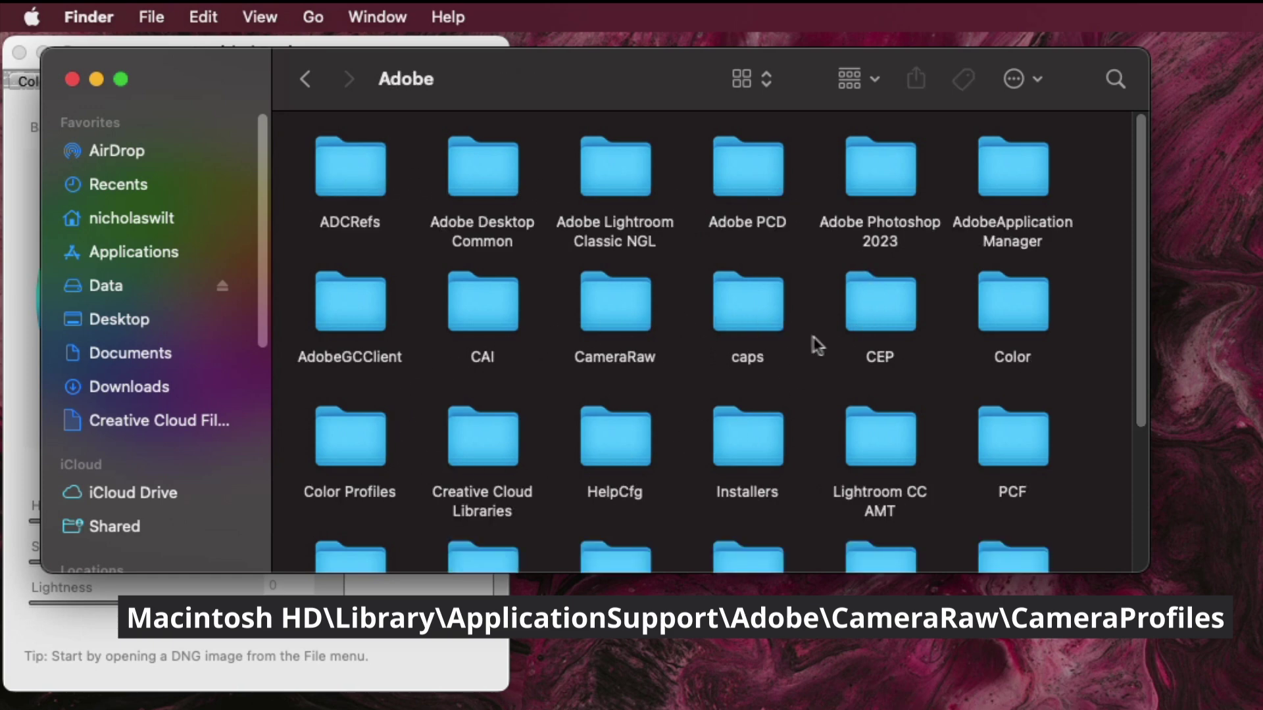
pyautogui.click(623, 312)
pyautogui.doubleClick(623, 312)
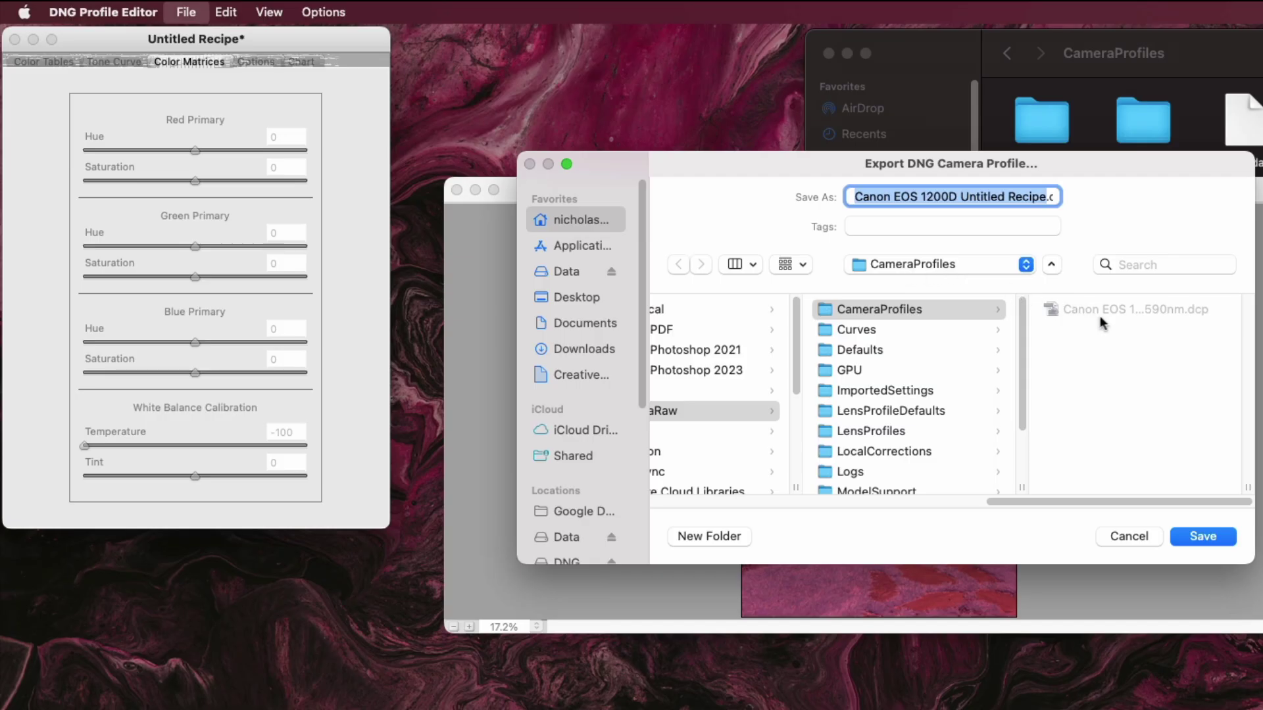
# Cancel the export, close the Flower Still Life image window, and launch Lightroom.
pyautogui.click(1124, 538)
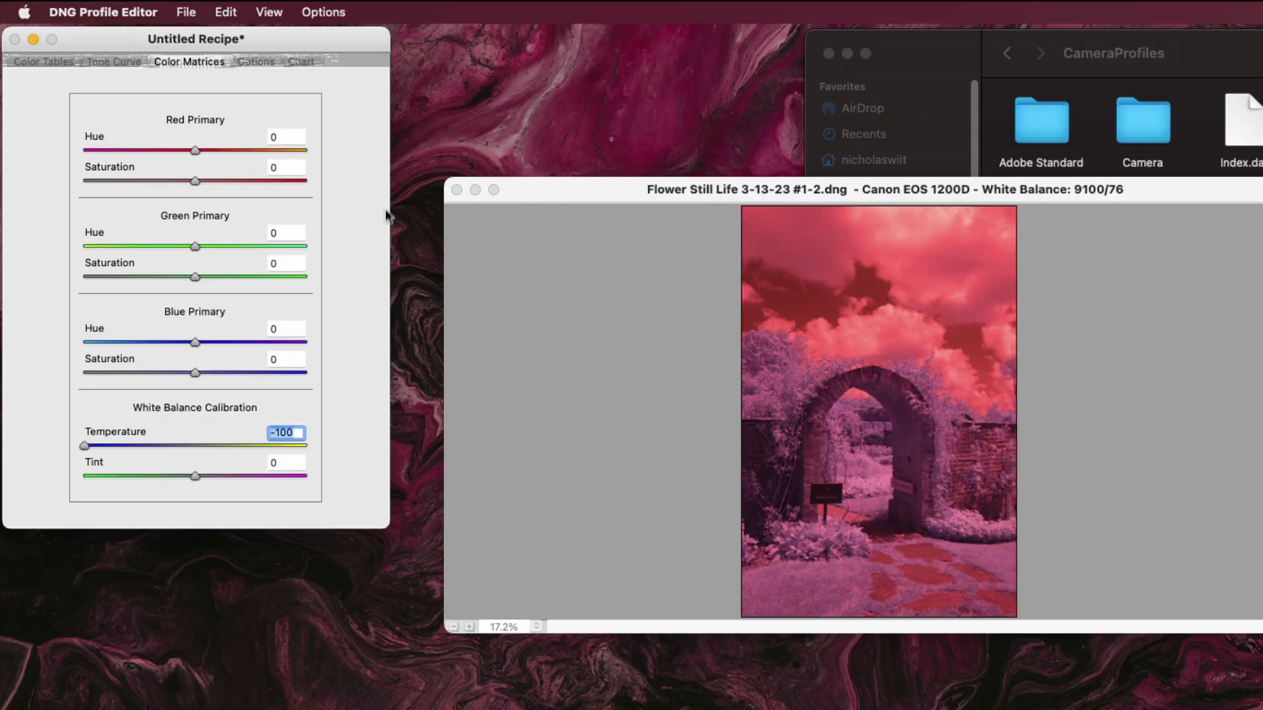
pyautogui.click(456, 189)
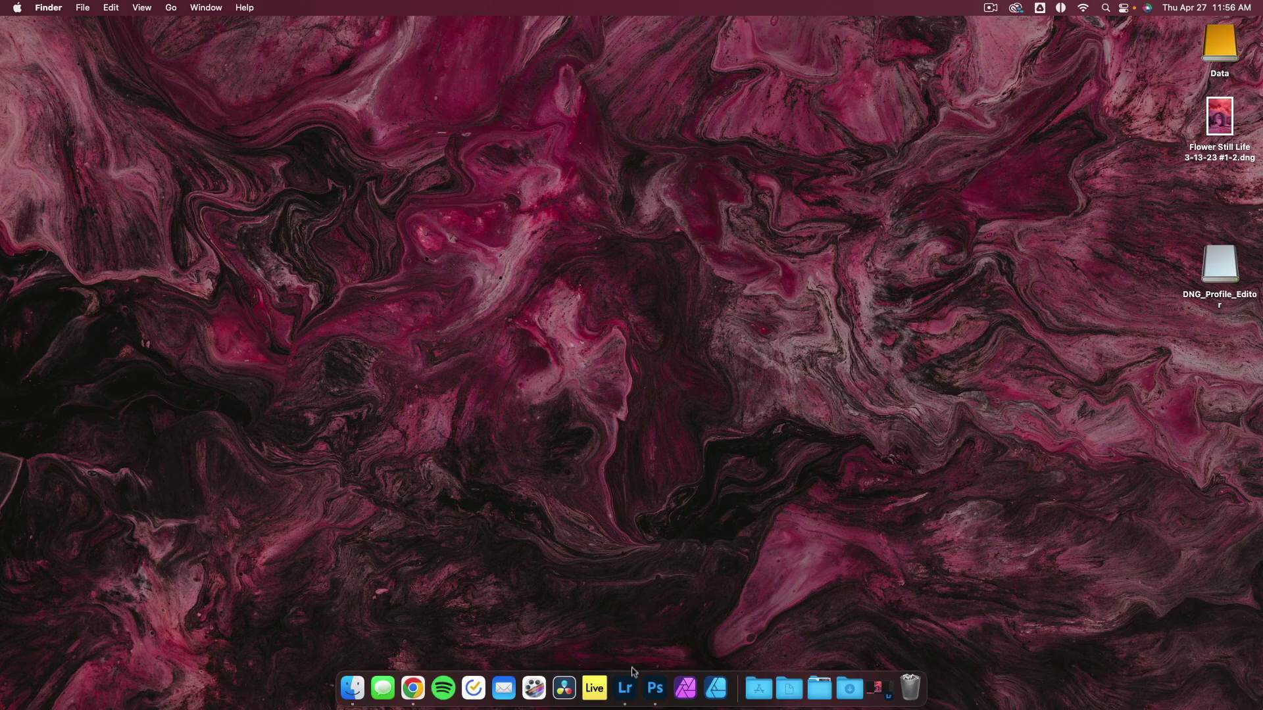
pyautogui.click(640, 688)
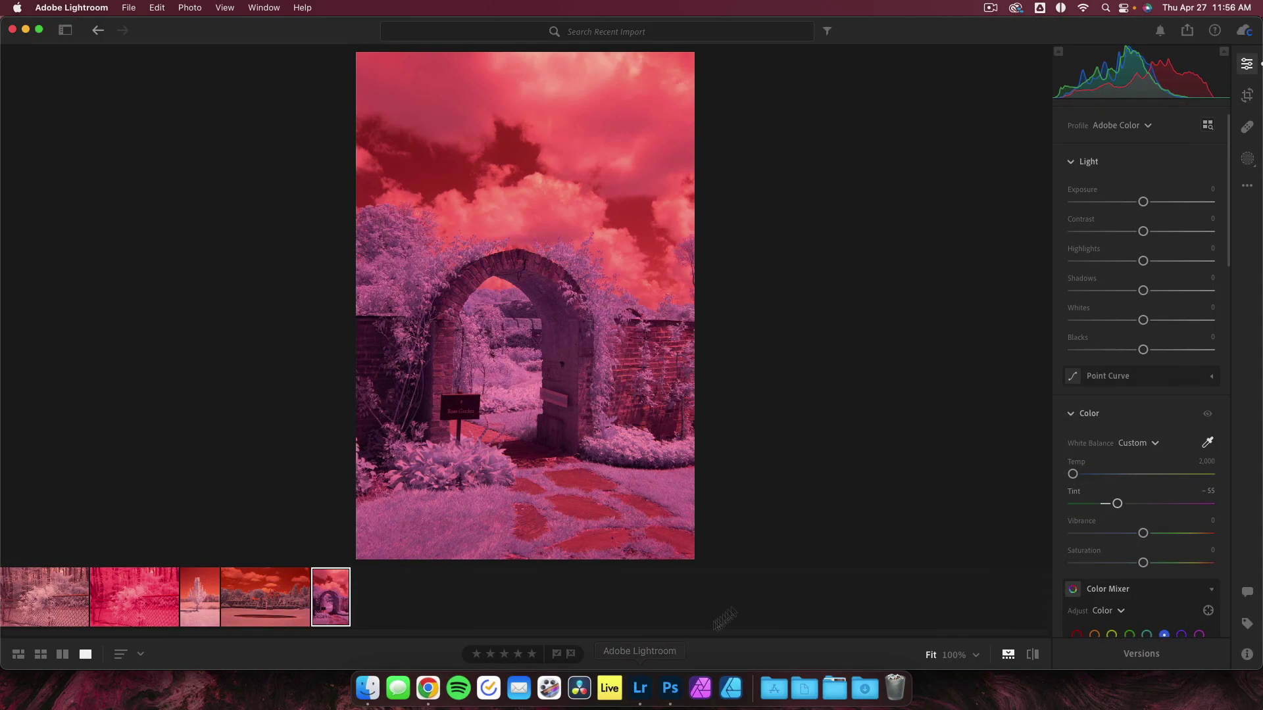
# Open the arch photo's full profile browser via Browse All Profiles.
pyautogui.click(1147, 161)
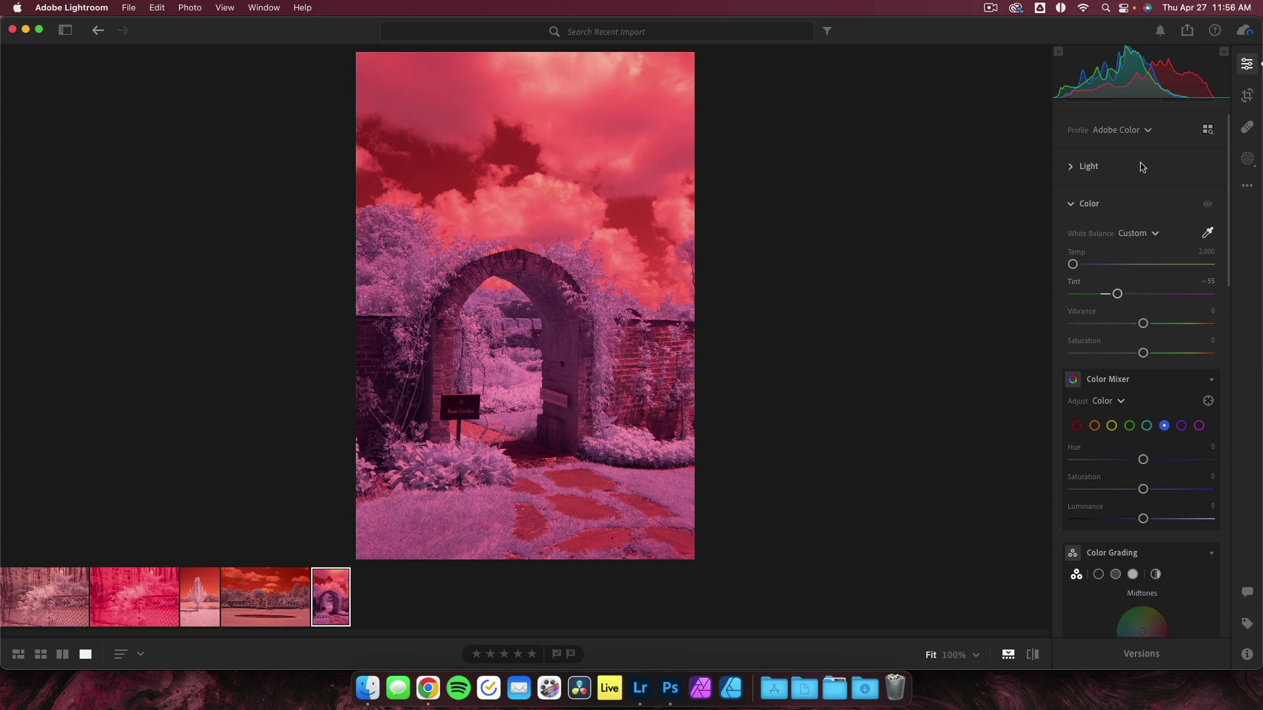
pyautogui.click(1089, 167)
pyautogui.scroll(2, 1085, 197)
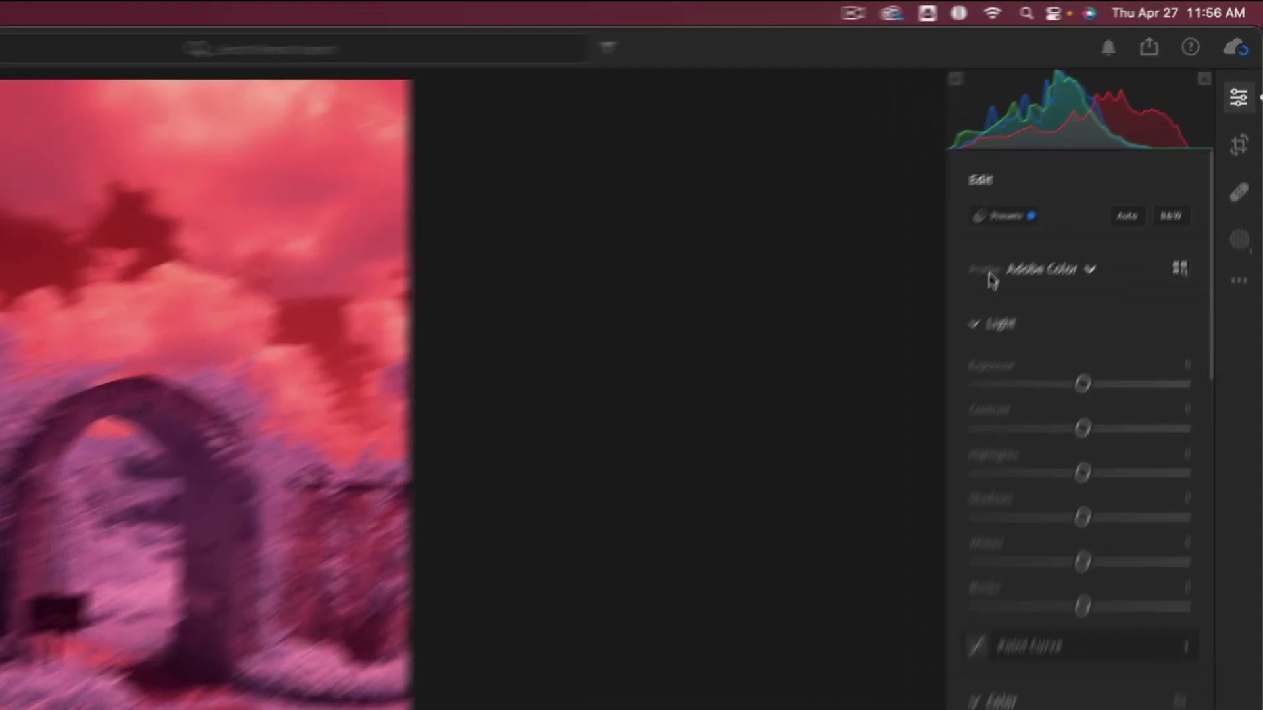
pyautogui.click(1120, 179)
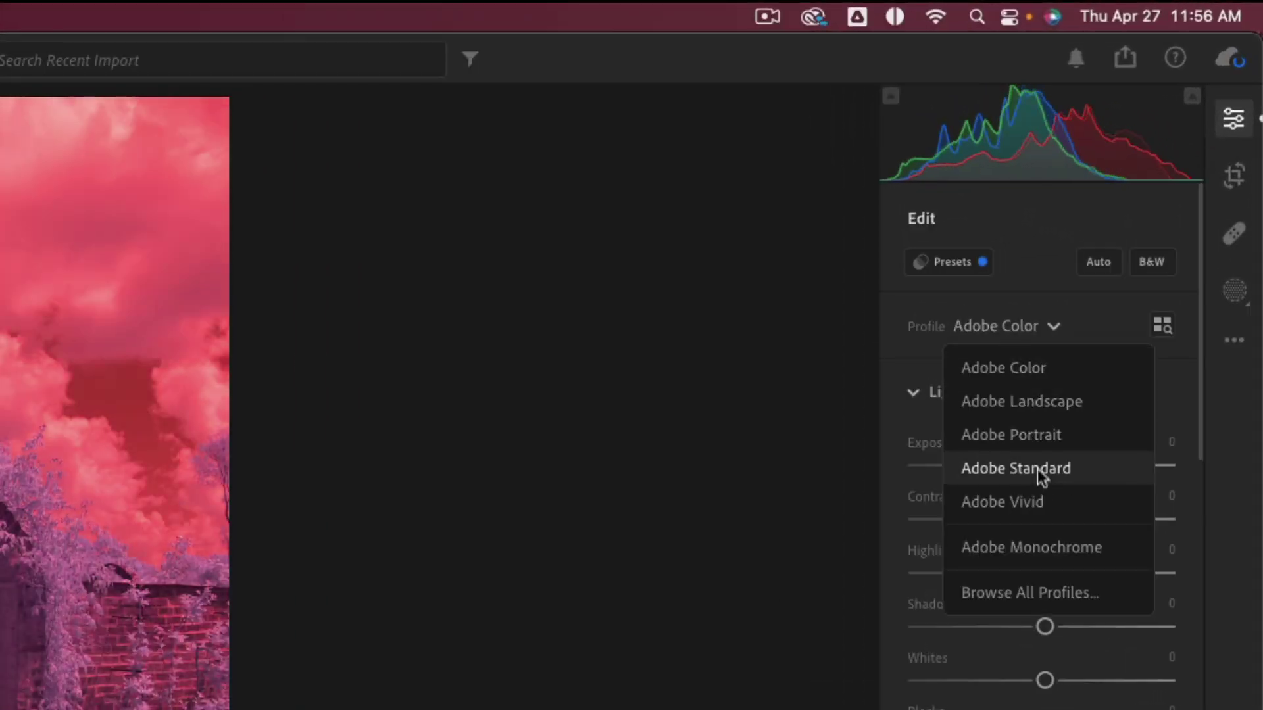
pyautogui.click(1064, 590)
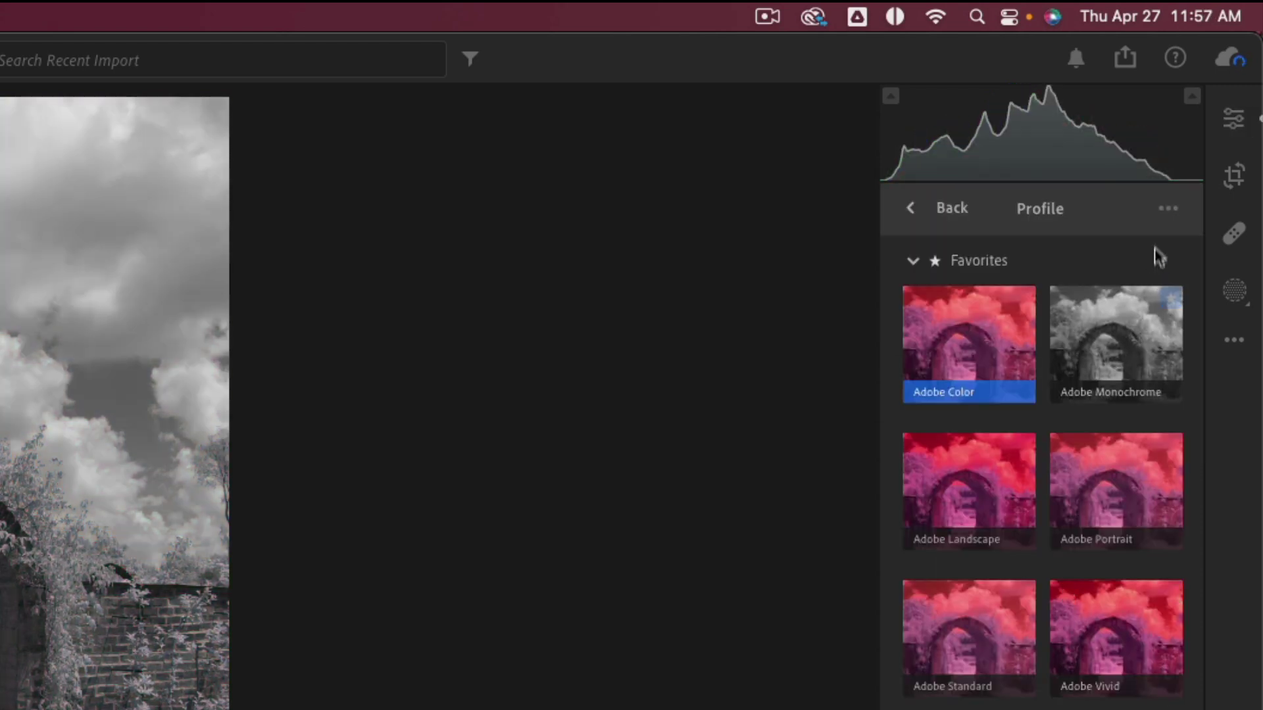
# Start Import Profiles from the profile browser's options menu, then cancel it.
pyautogui.click(1168, 209)
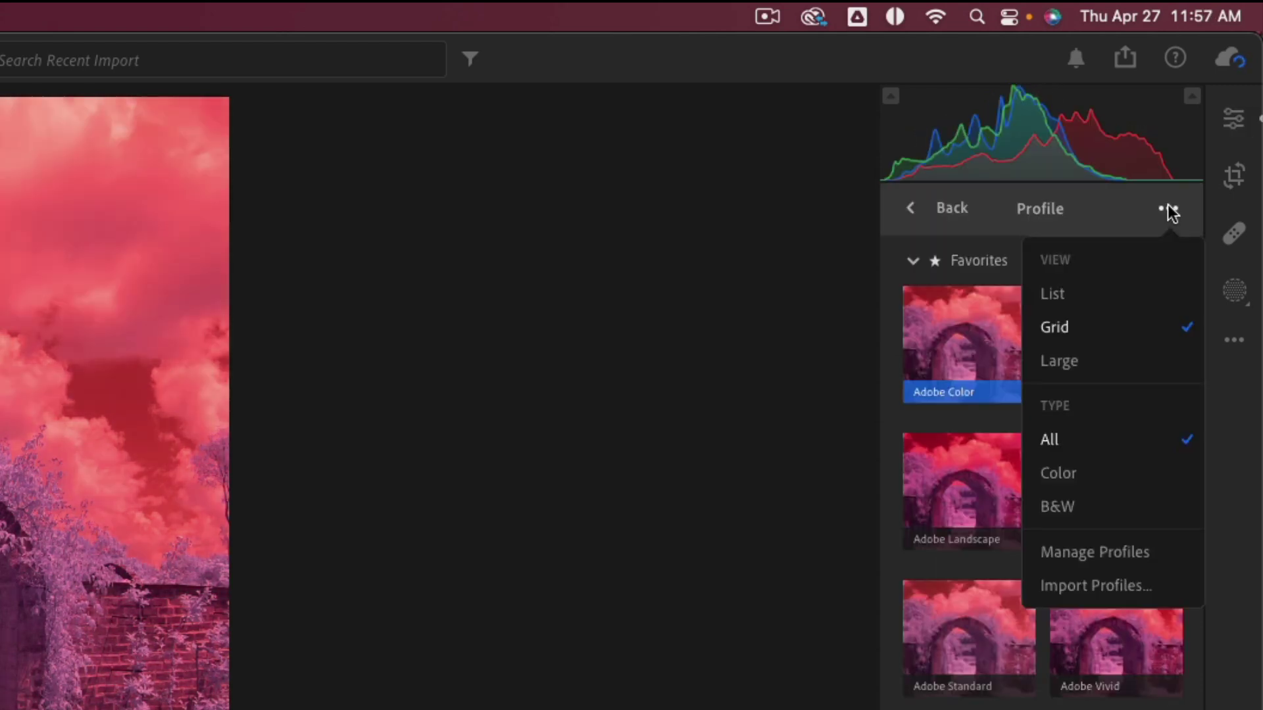
pyautogui.click(1102, 591)
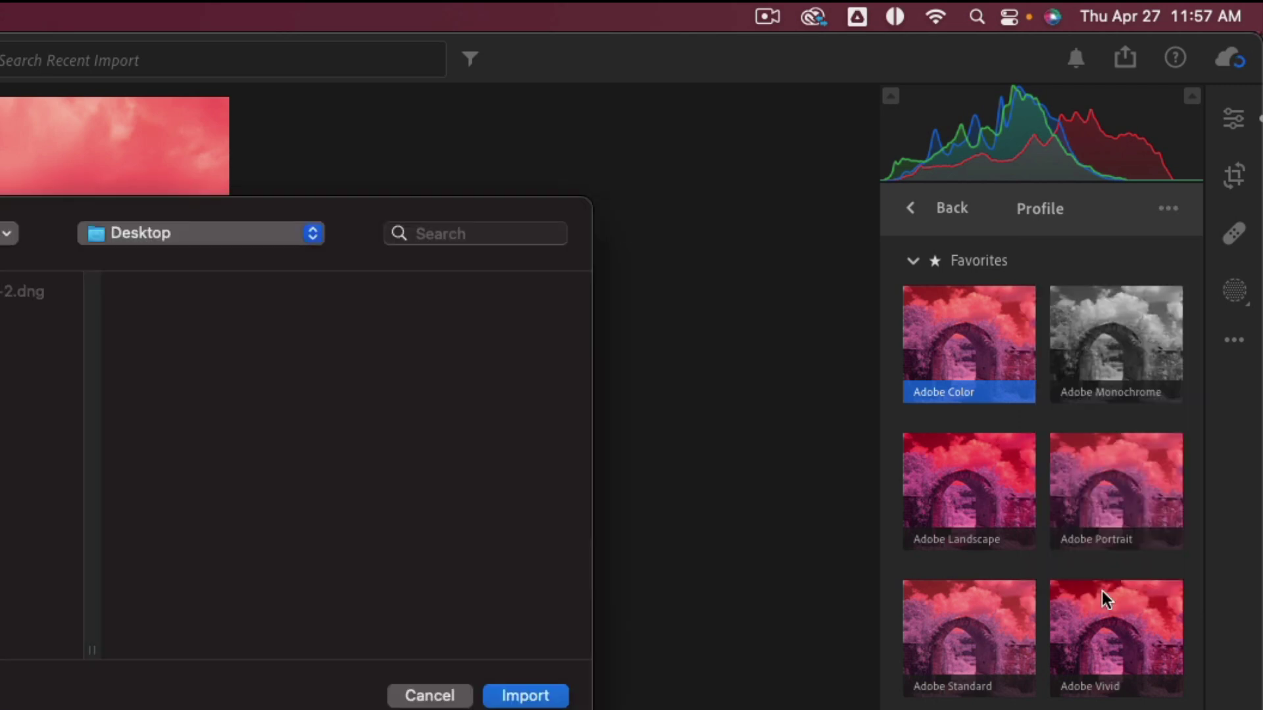
pyautogui.click(436, 699)
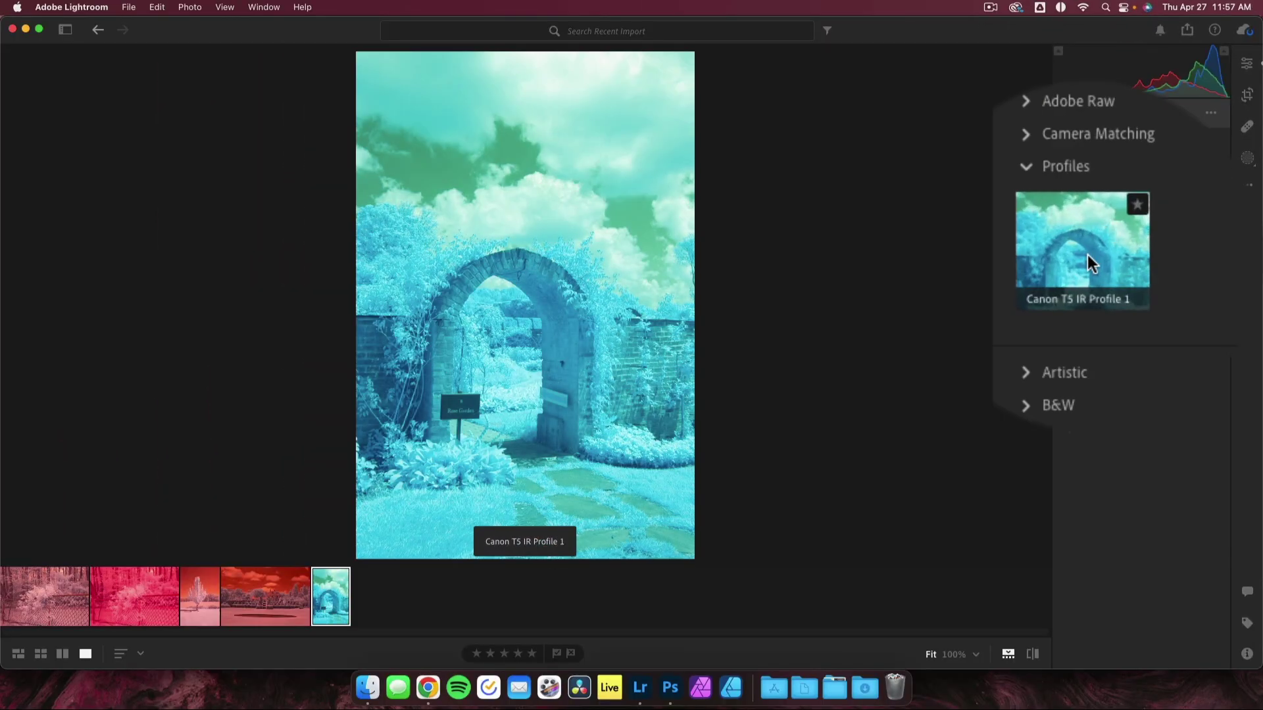
# Apply Canon T5 IR Profile 1 to the arch photo, sample sky white balance (Temp 3,050, Tint -43), then open the fence photo.
pyautogui.click(1087, 256)
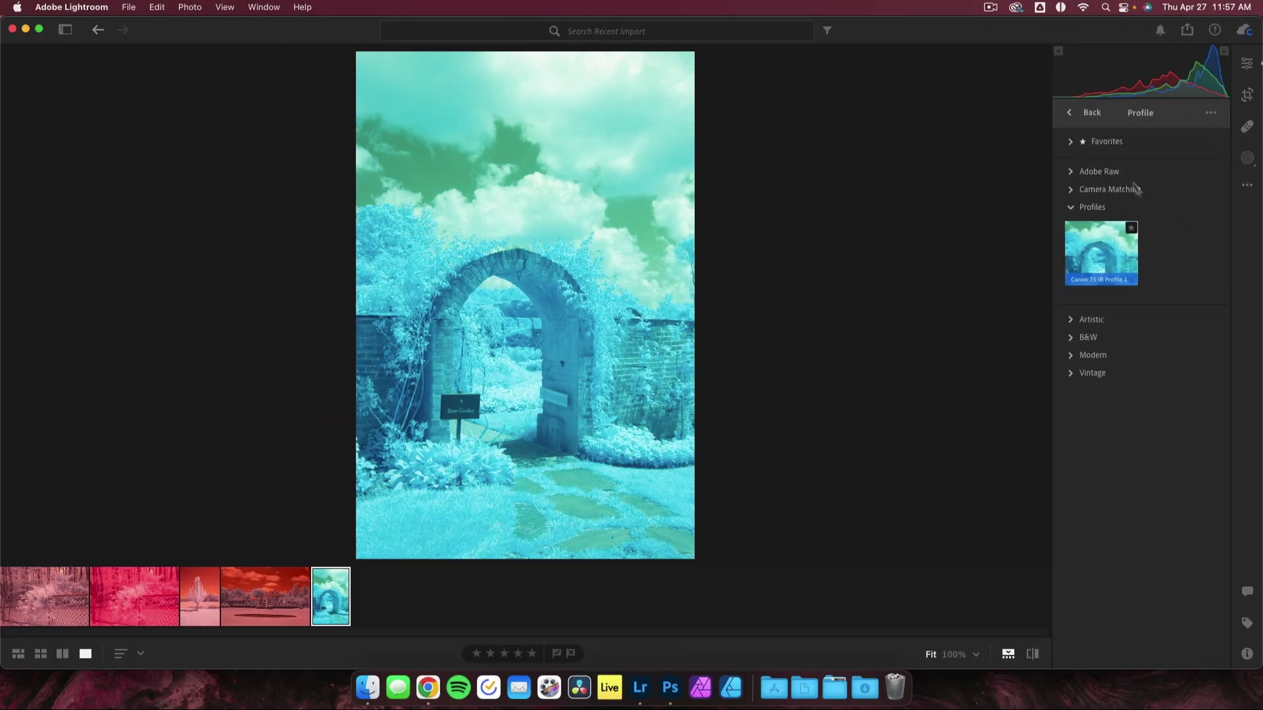
pyautogui.click(1092, 116)
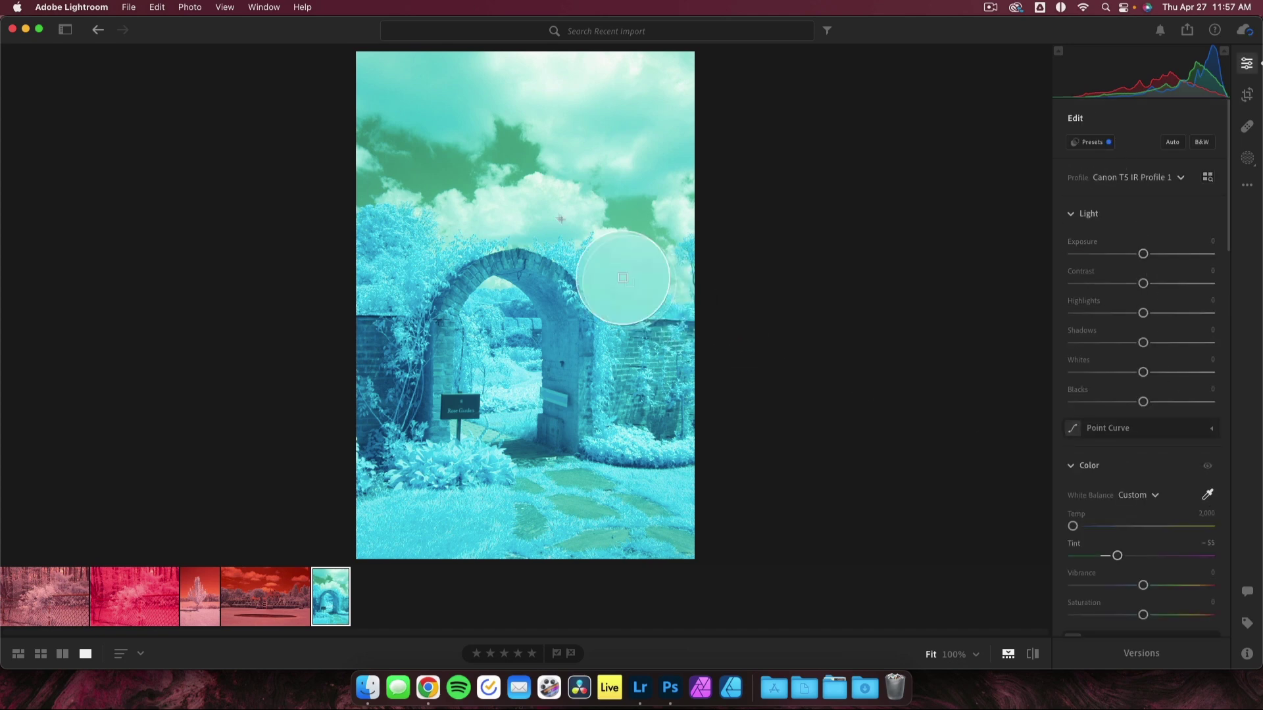
pyautogui.click(538, 186)
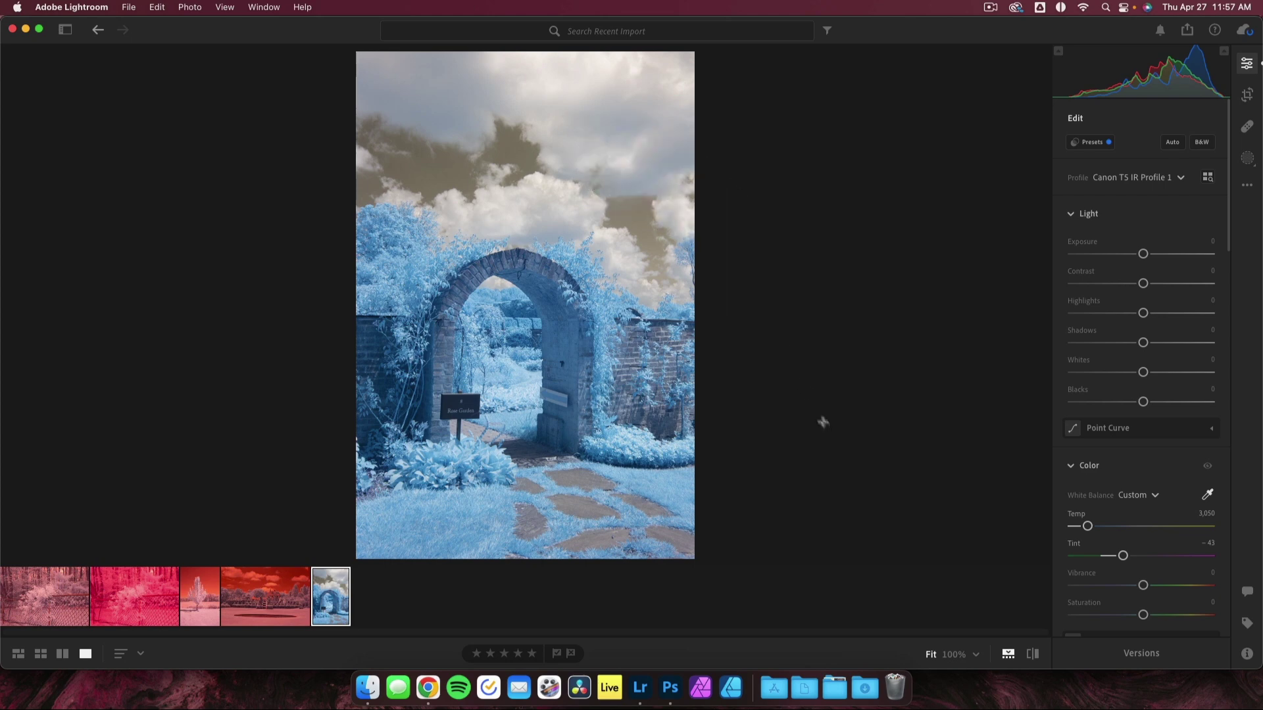
pyautogui.click(42, 602)
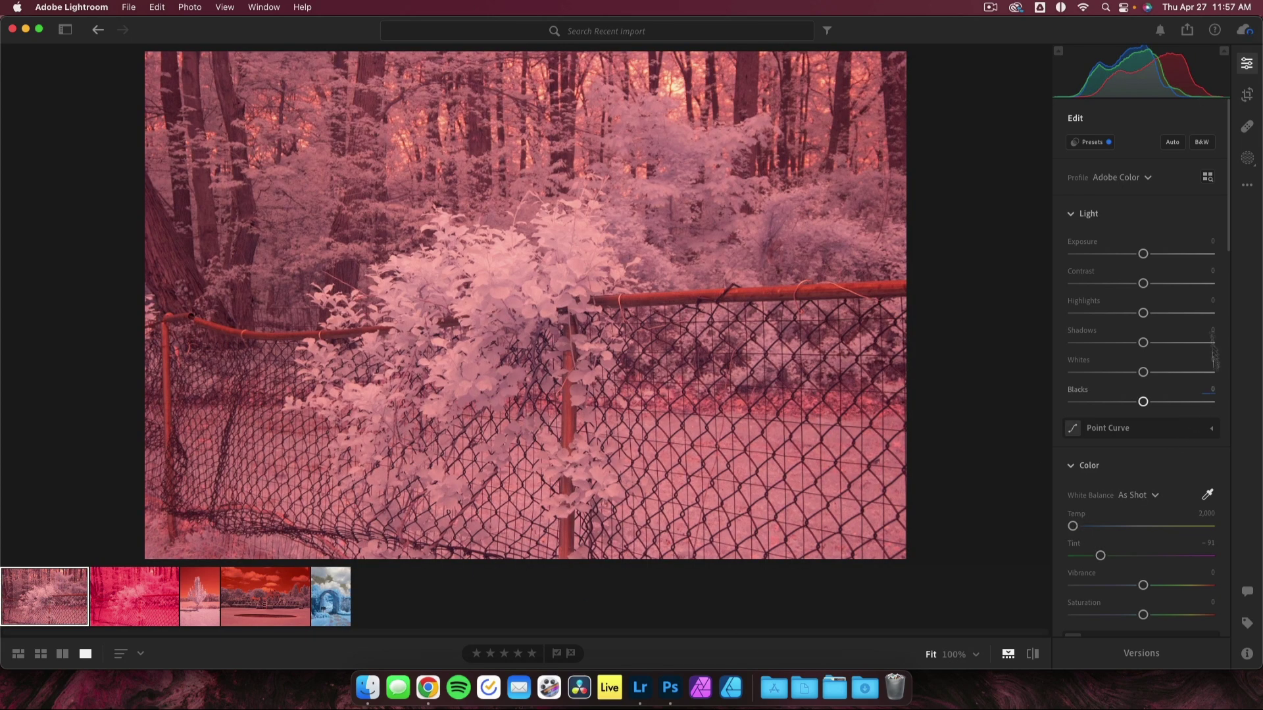
# Apply the custom Canon T5 IR Profile 1 to the fence photo, turning its pink tones pale cyan.
pyautogui.click(1146, 178)
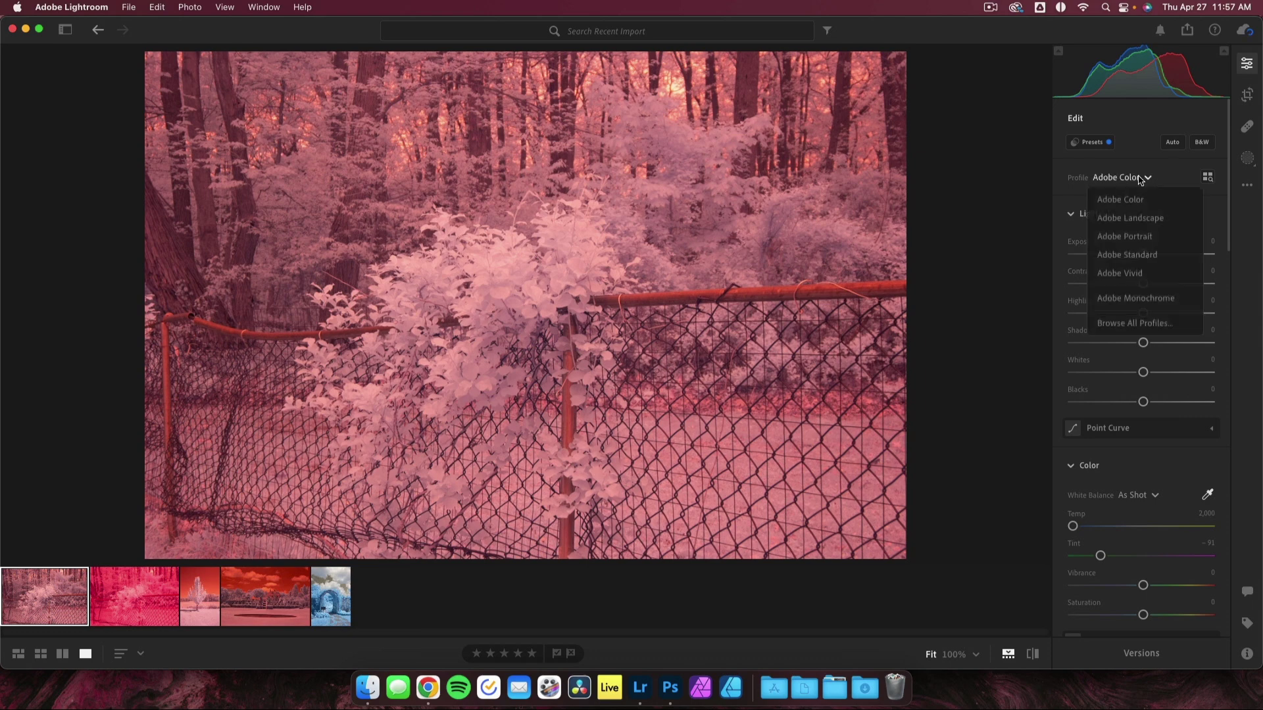
pyautogui.click(1136, 325)
pyautogui.click(1092, 451)
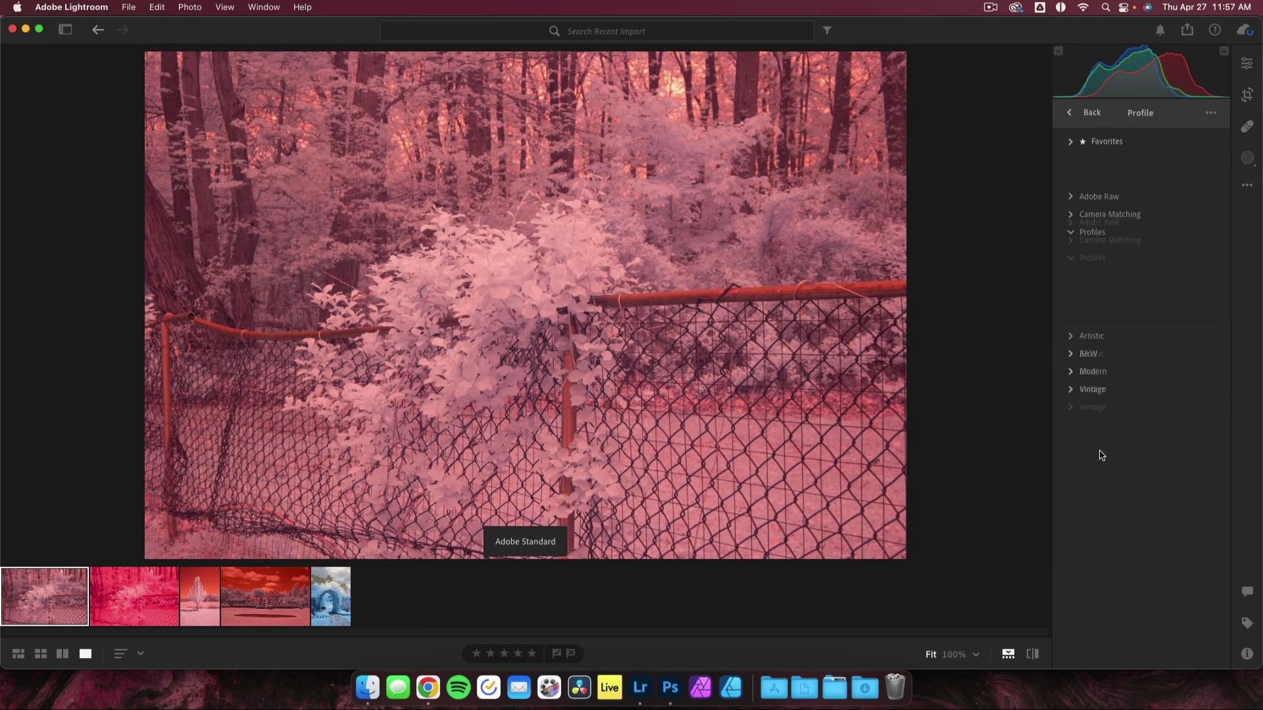
pyautogui.click(1108, 267)
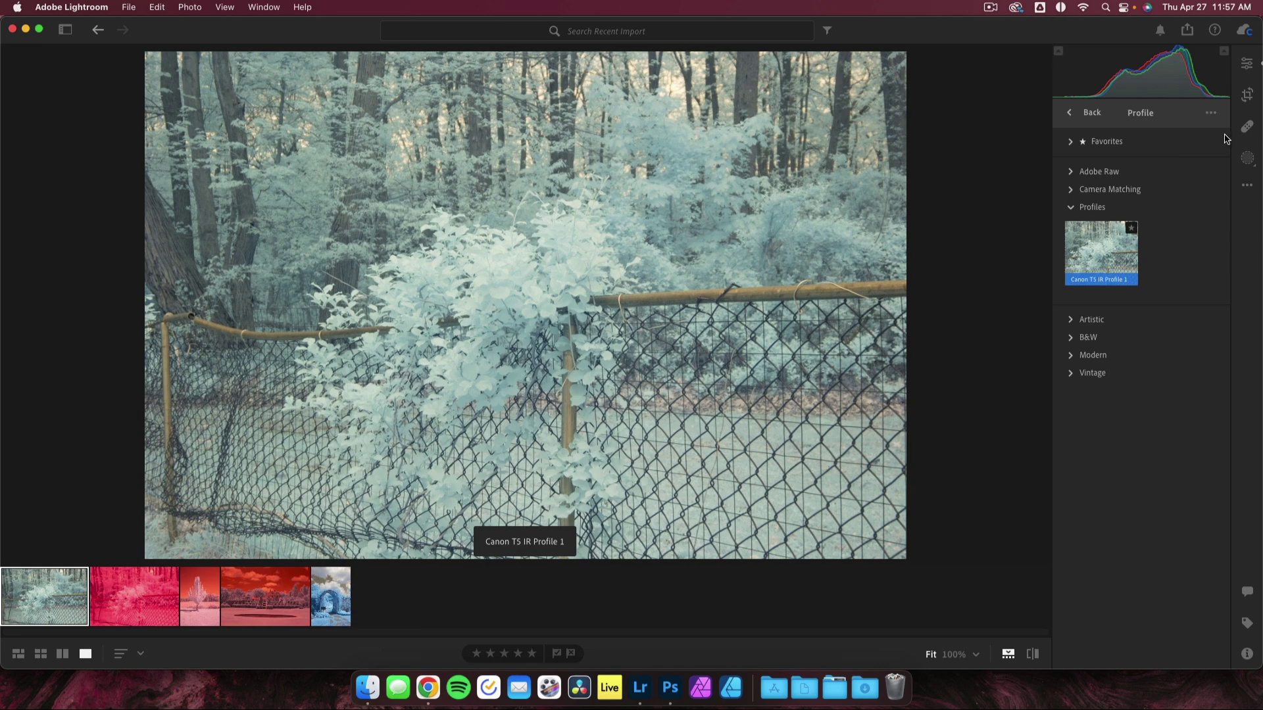